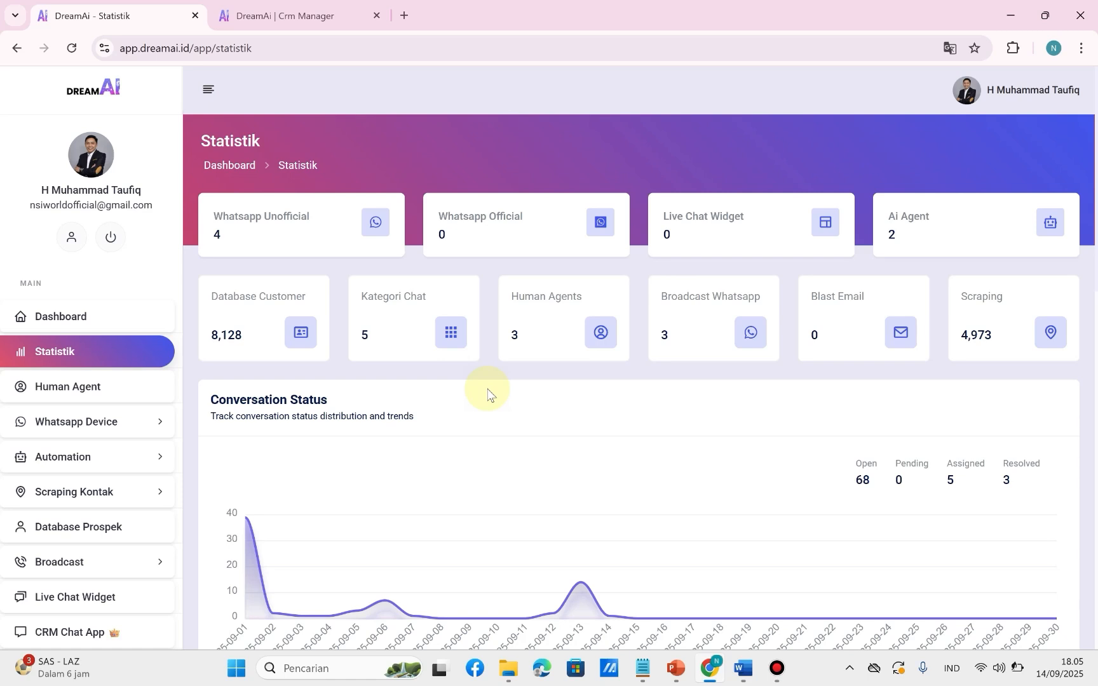
Open the label list from the master data.
scroll(90, 381, "down", 3)
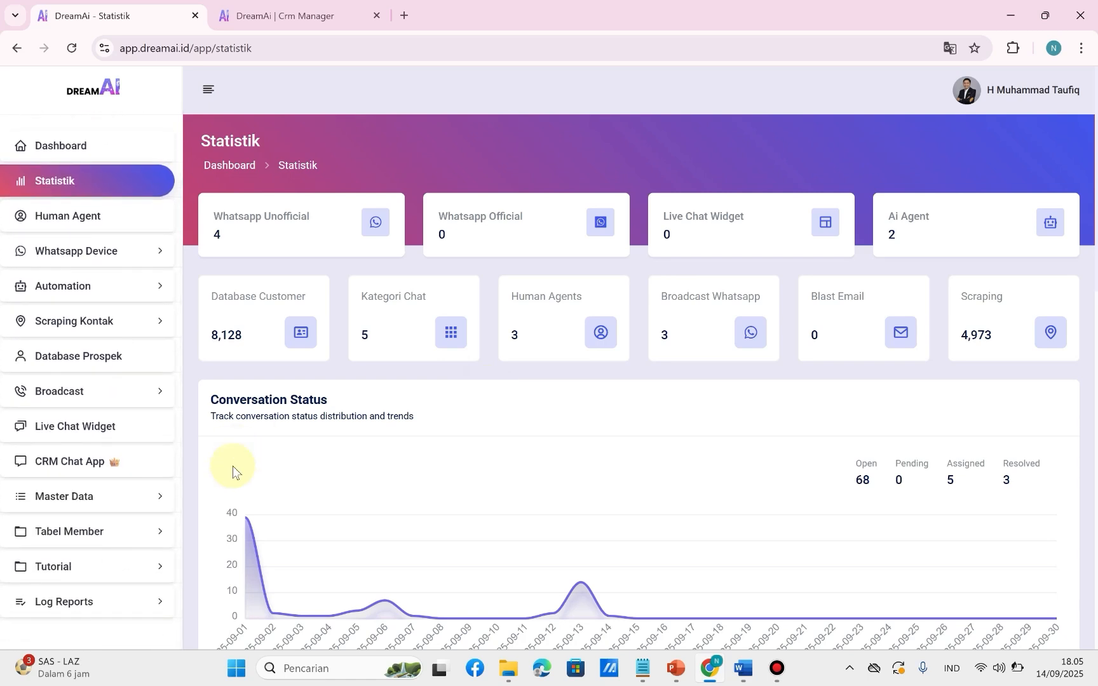
left_click(102, 506)
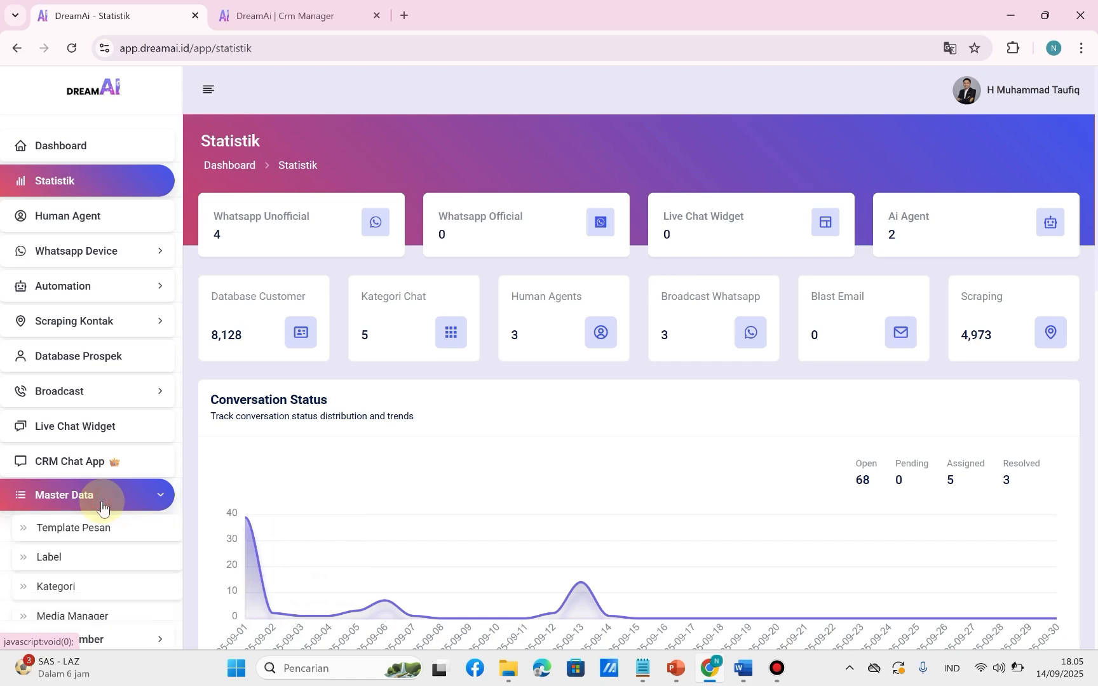
left_click(53, 560)
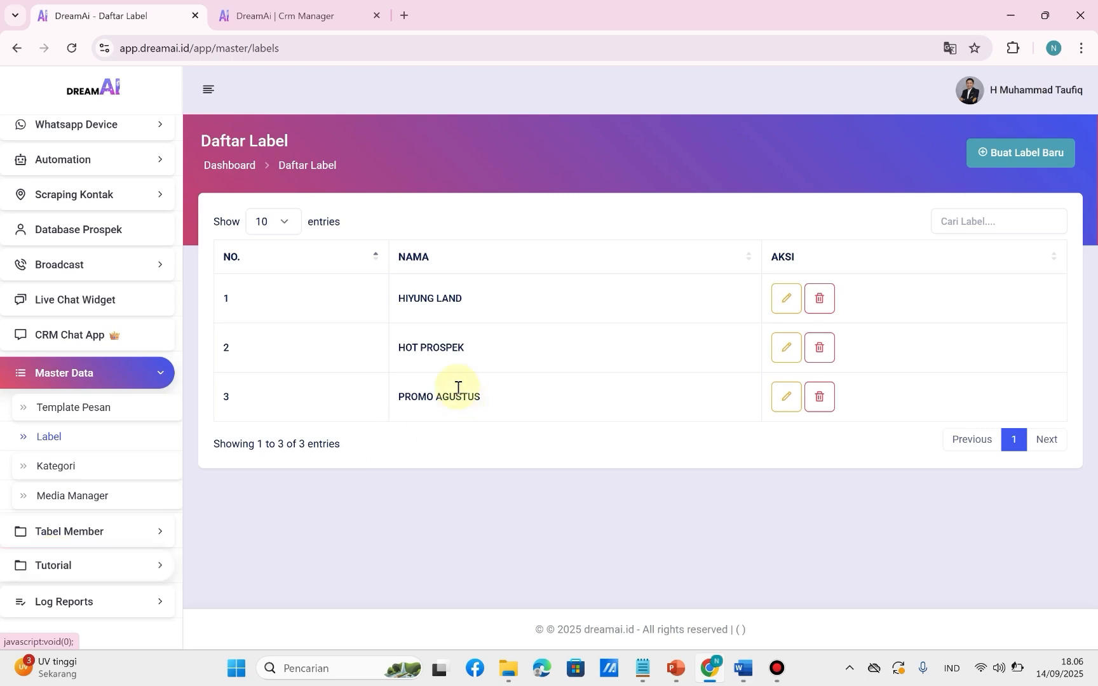
Create a label named "KATUK LAND" with the AI chatbot detection keywords "katuk, land" and save it.
left_click(1015, 164)
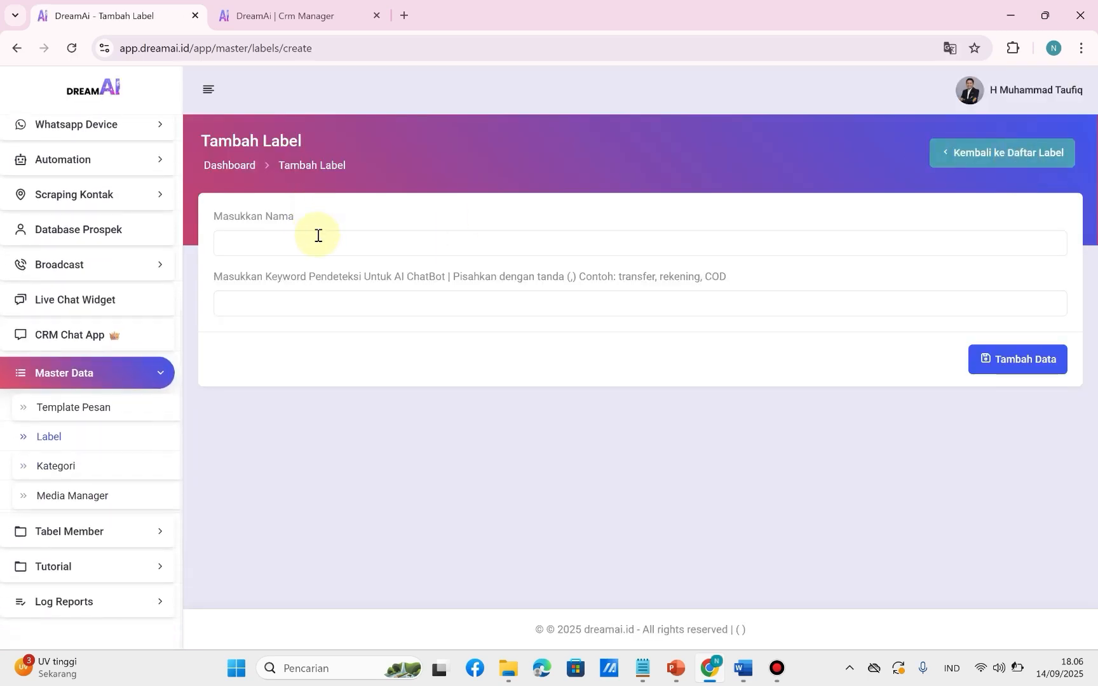
left_click(317, 236)
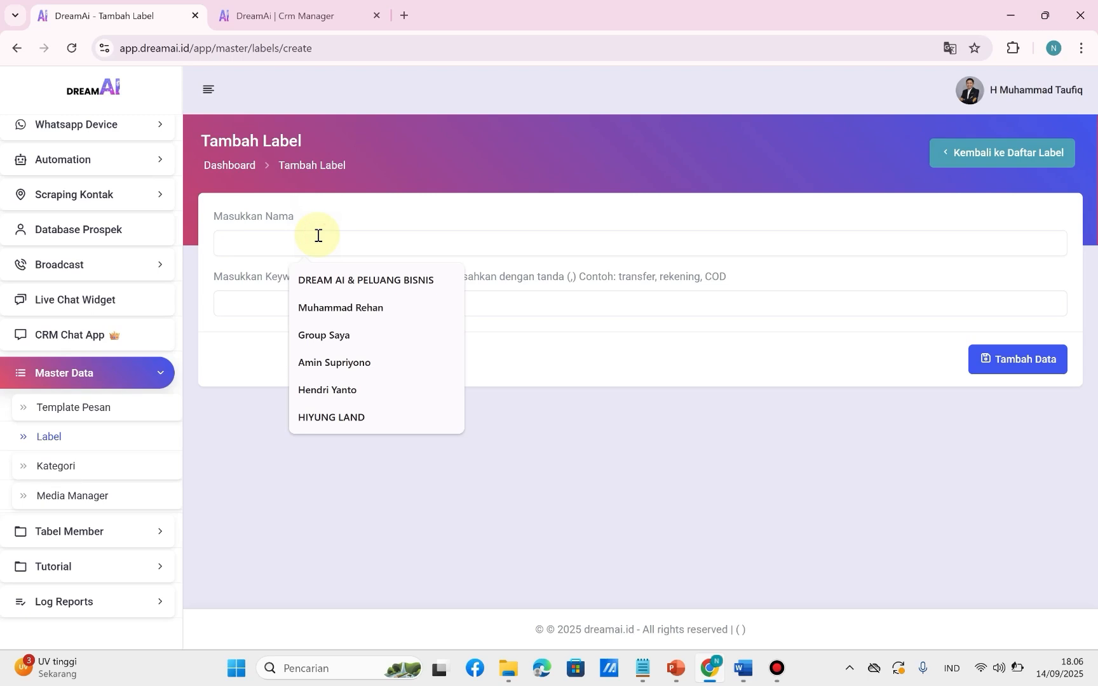
type("KATU")
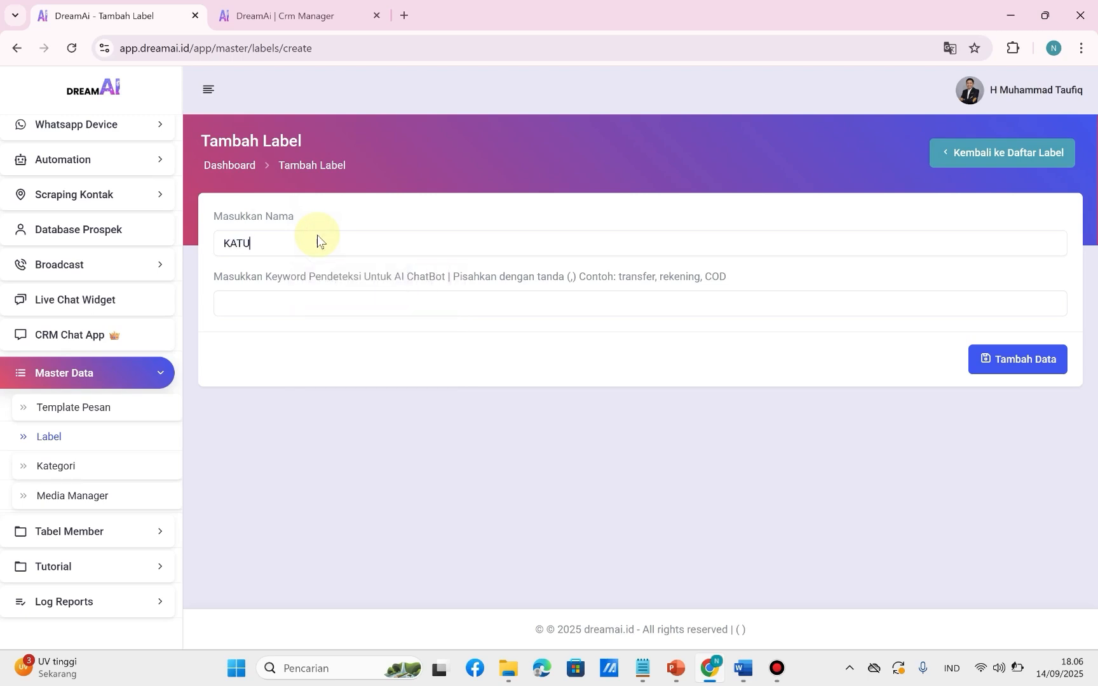
type("K LAND")
left_click(272, 301)
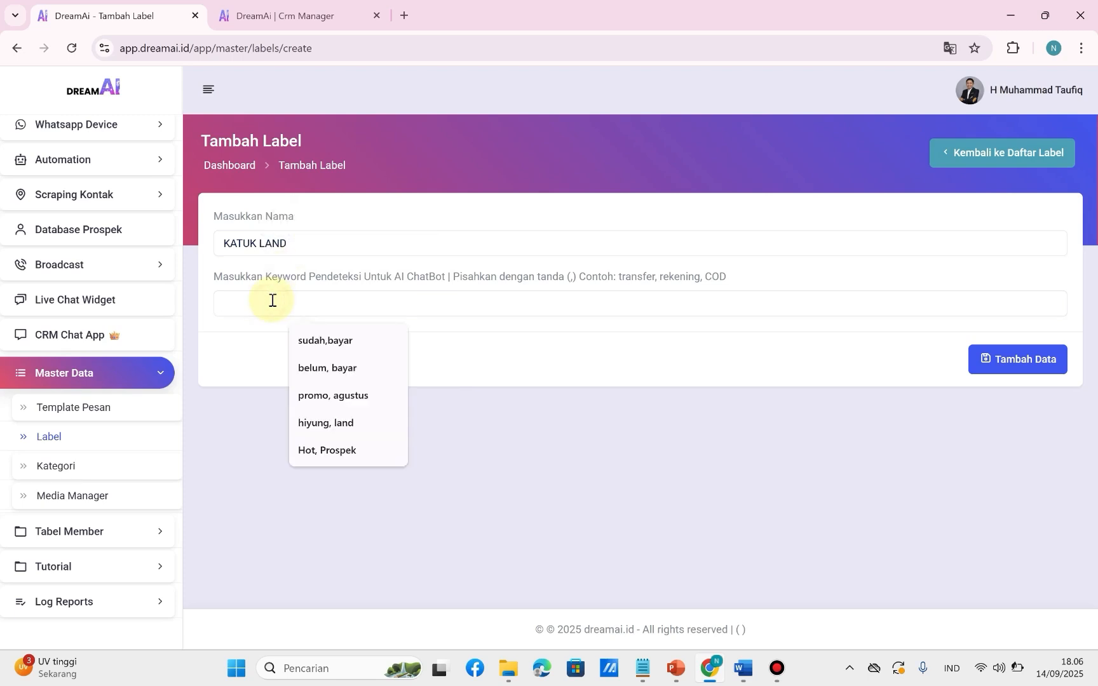
type("katuk")
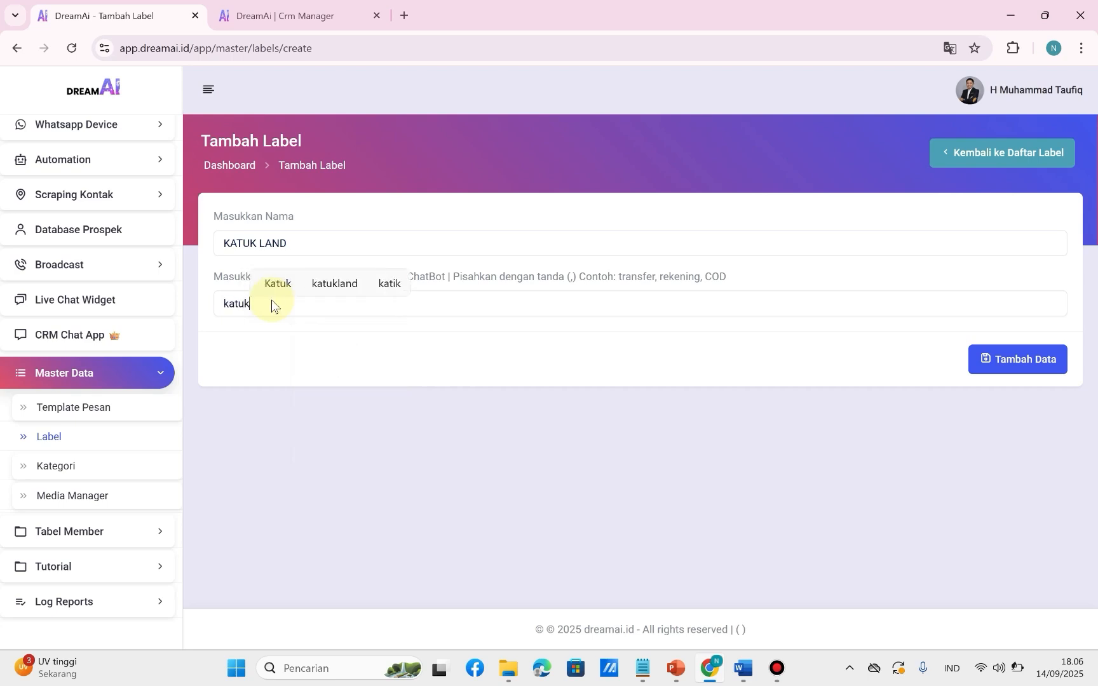
type(", land")
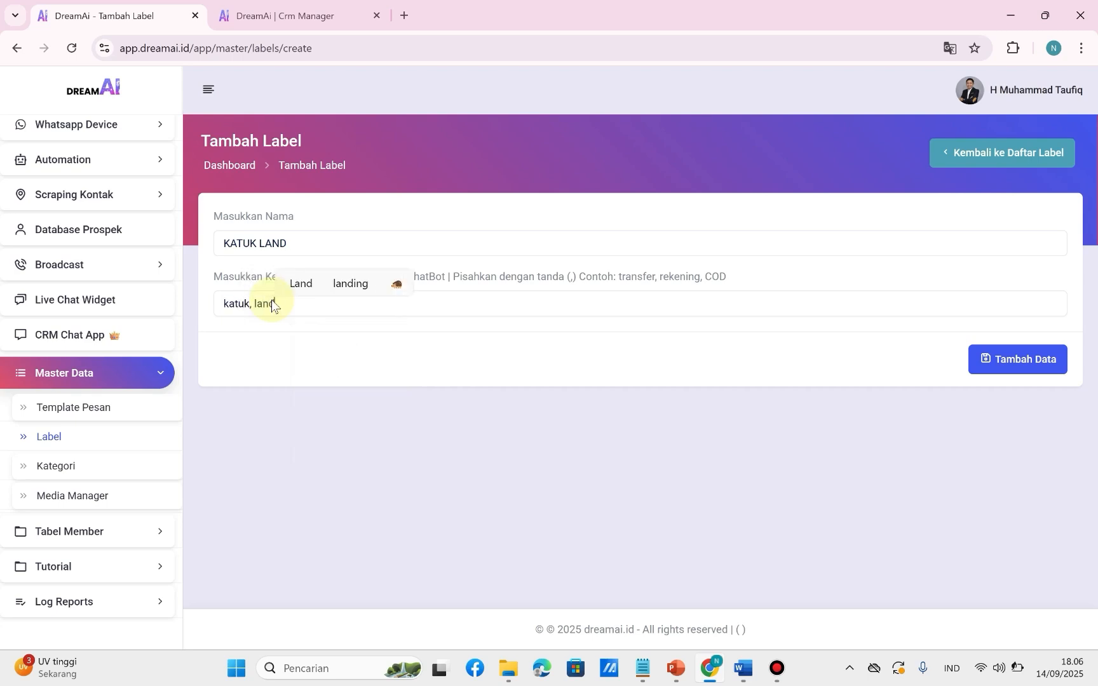
left_click(330, 337)
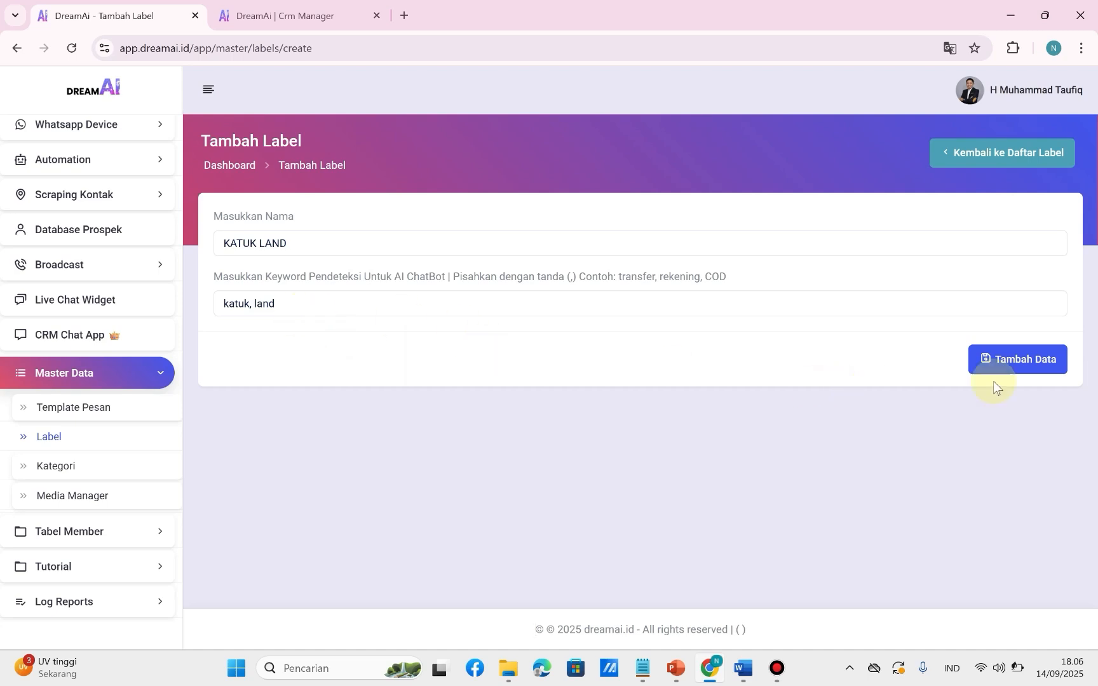
left_click(1007, 361)
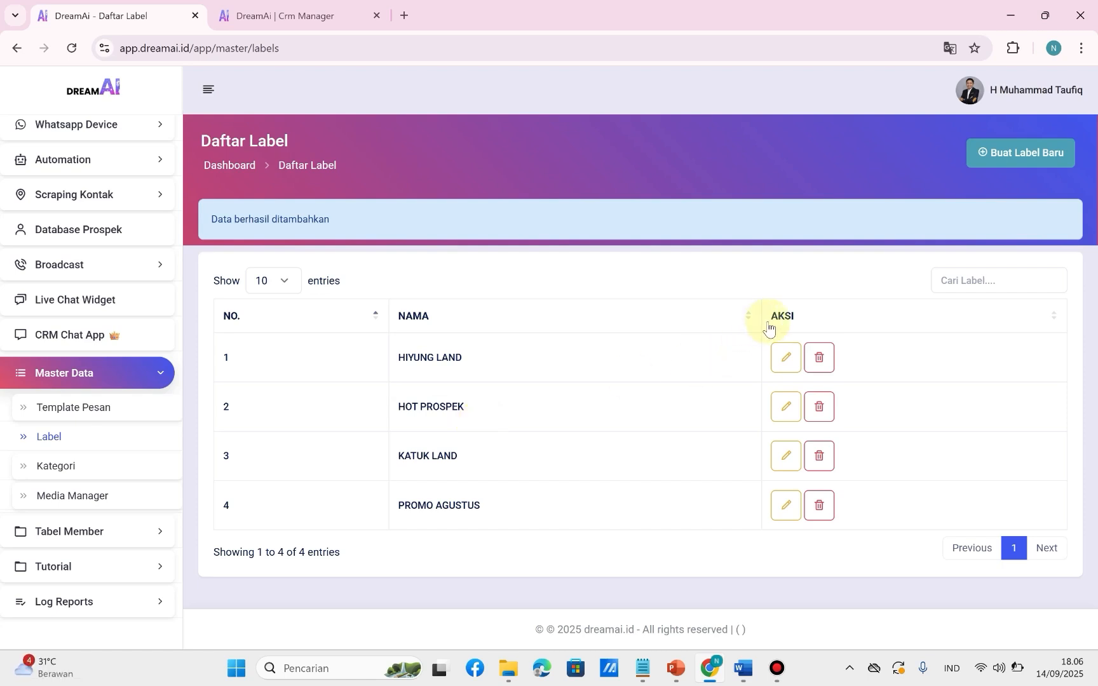
Create another label named "BARU NANYA-NANYA", paste the copied text as its detection keywords, and save it.
left_click(1012, 155)
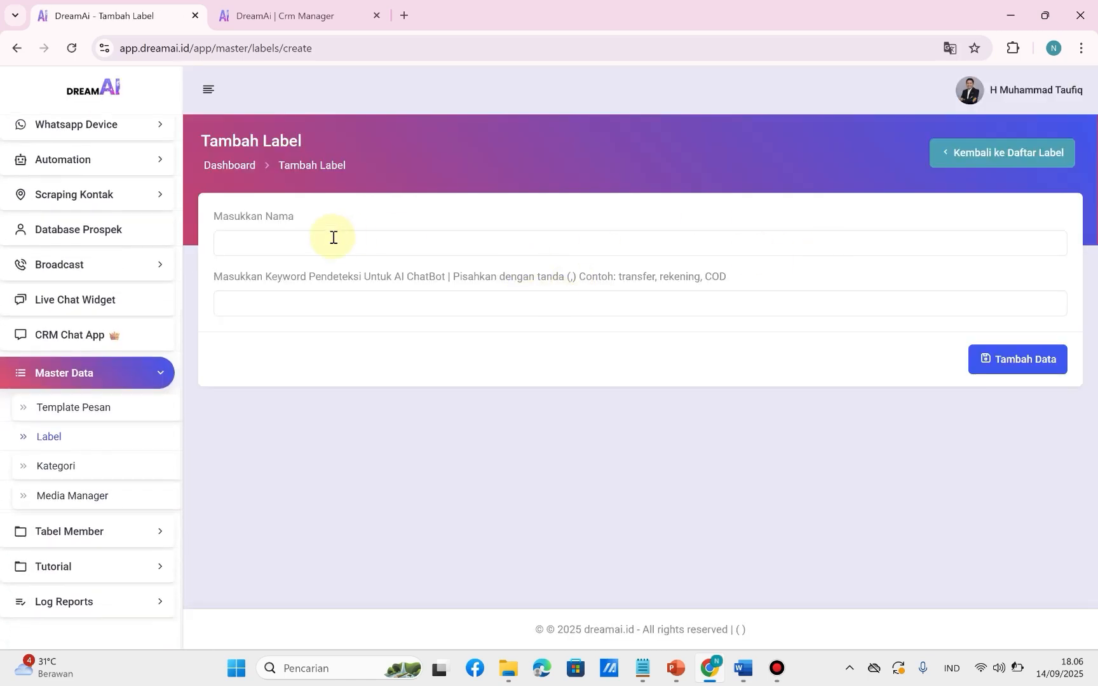
left_click(336, 243)
type("BARU")
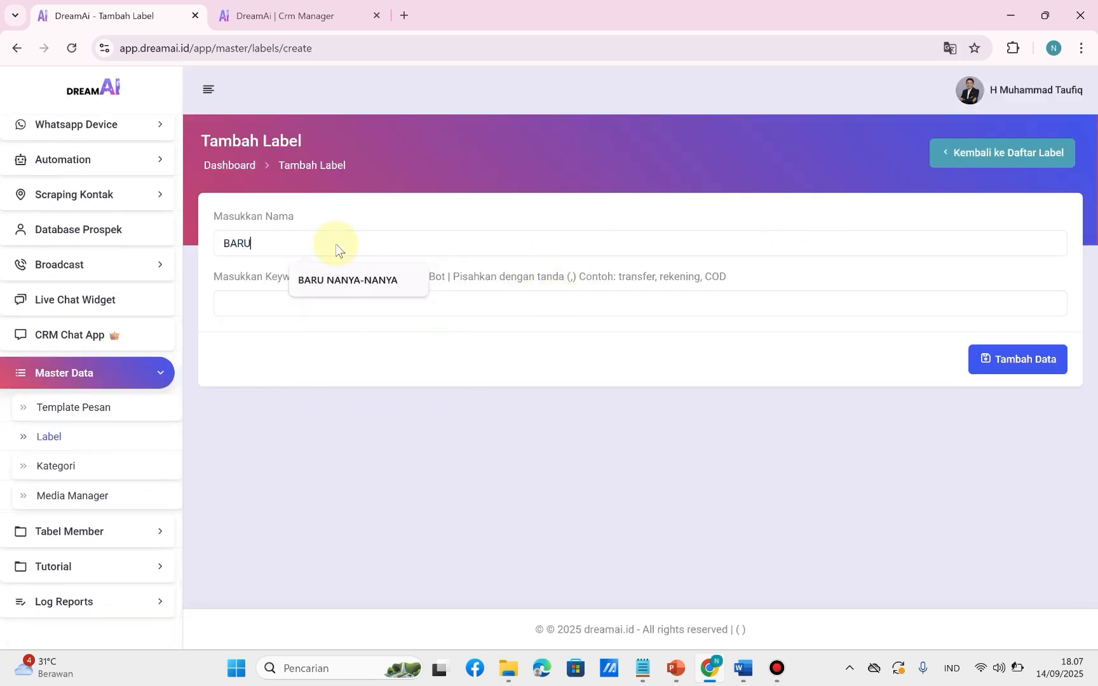
type(" NANYA-NANYA")
left_click(300, 303)
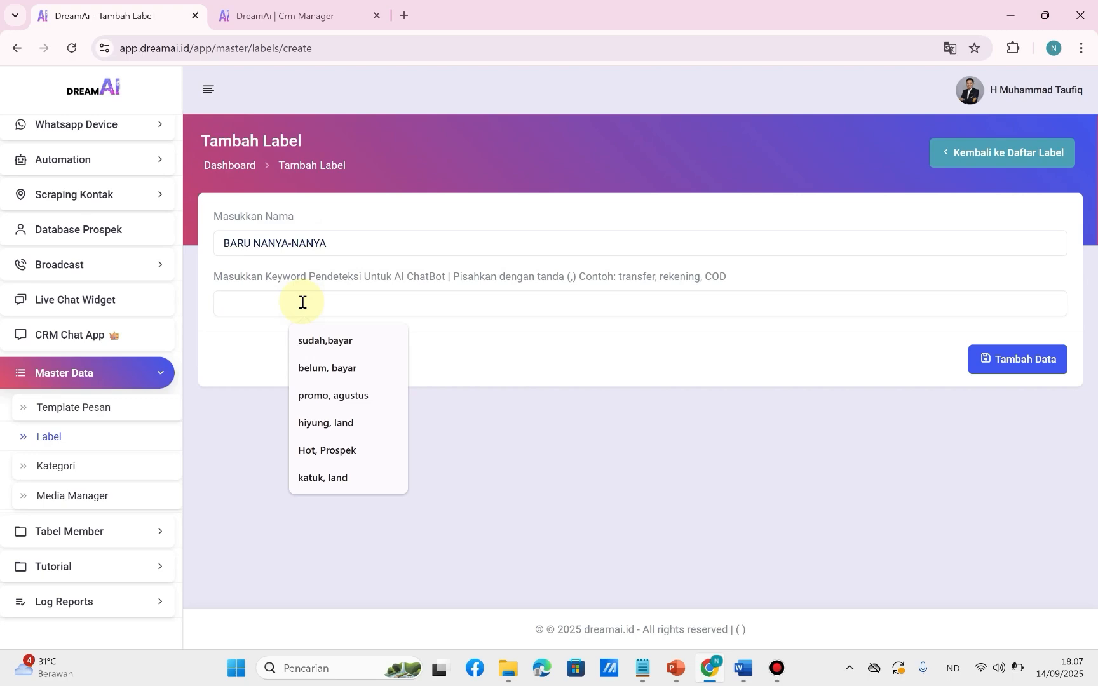
type("baru, nanya-nanya")
left_click(1009, 373)
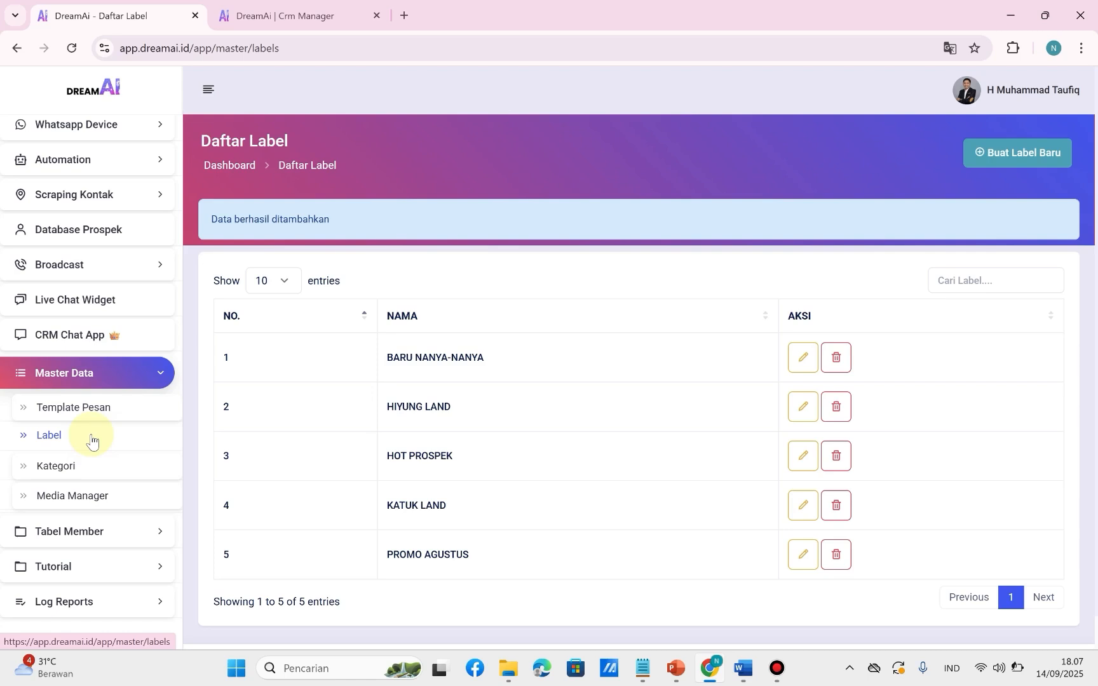
Add a new category named "PROSPEK GROUP WA ARISAN CEMPAKA" to the master data's category list.
left_click(60, 467)
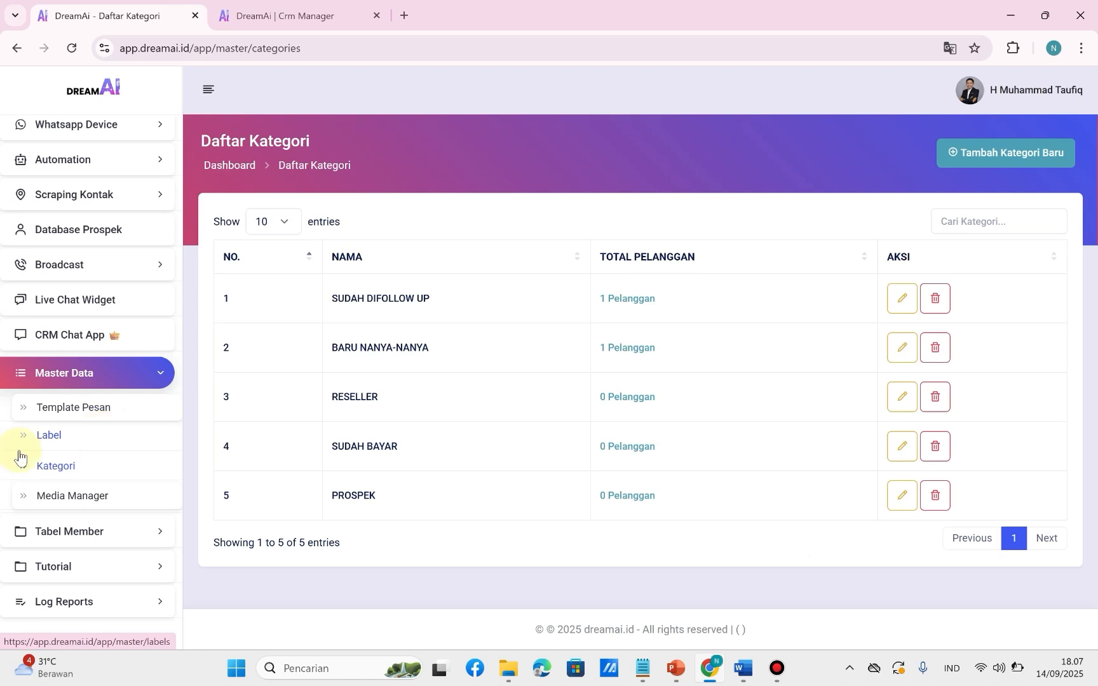
left_click(63, 469)
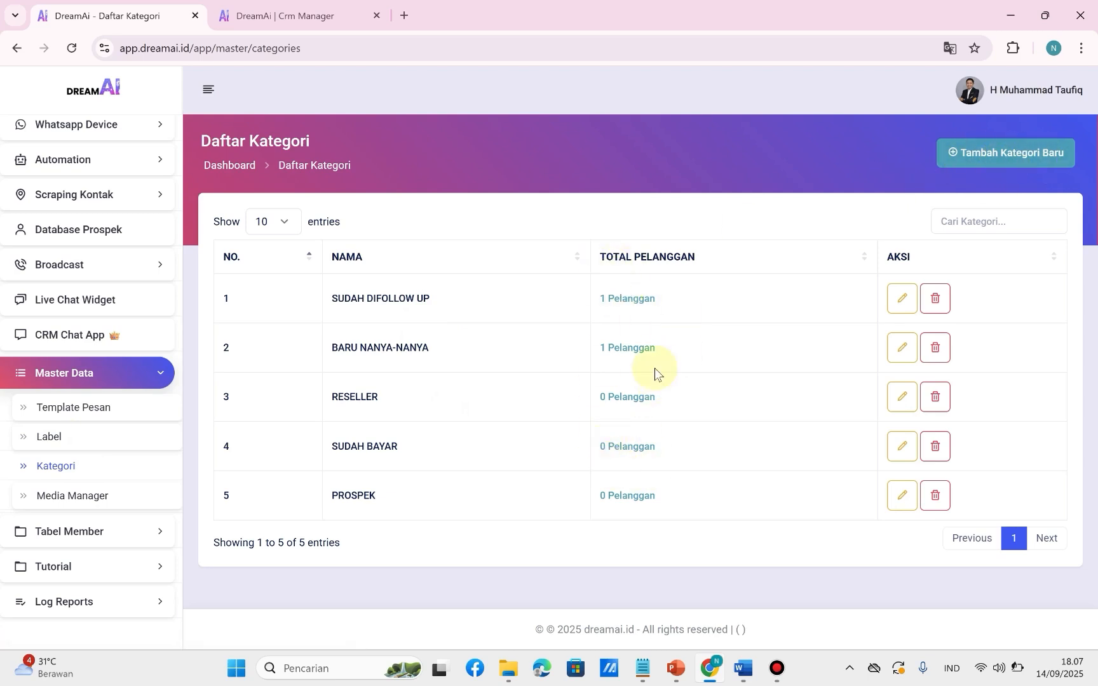
left_click(984, 163)
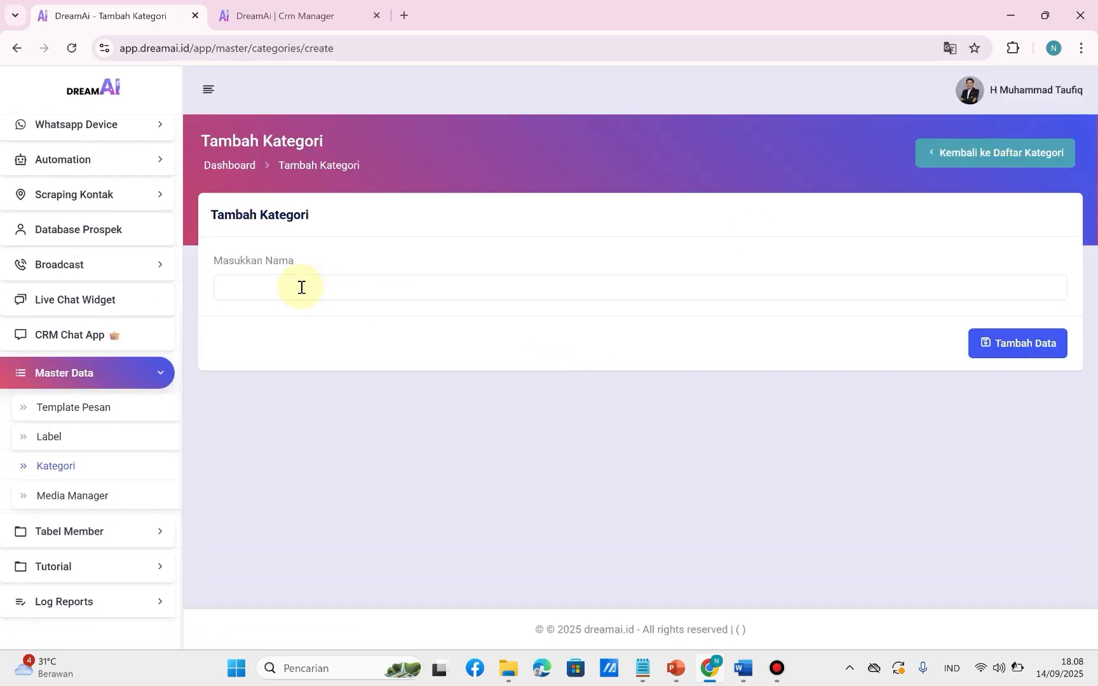
left_click(302, 288)
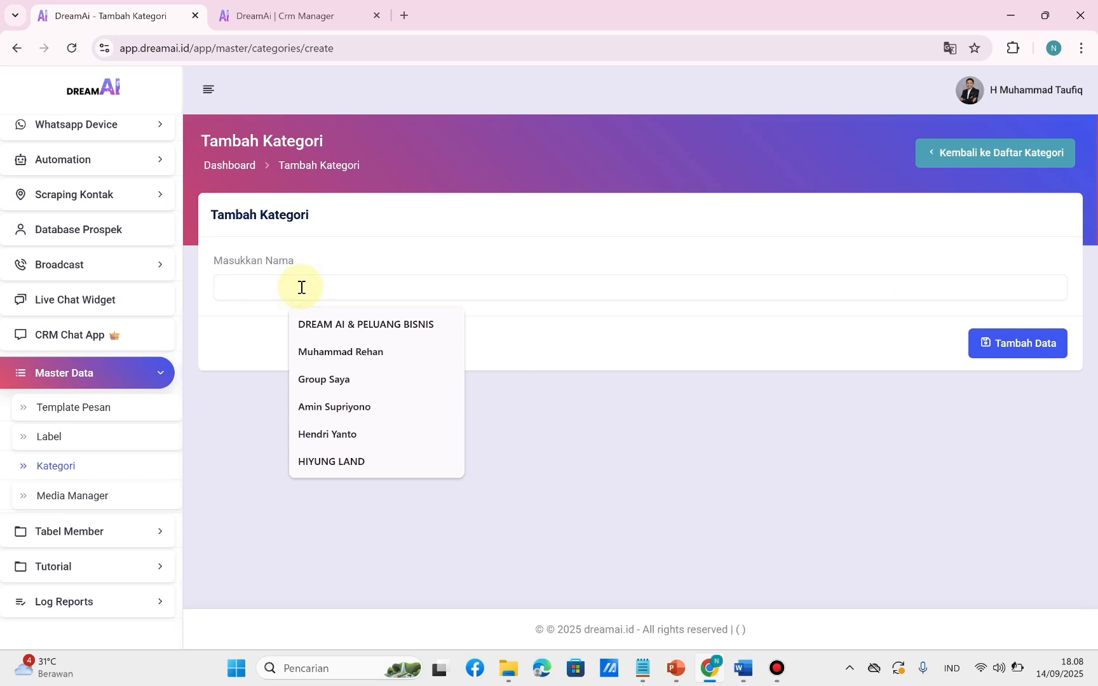
type("PROSPE")
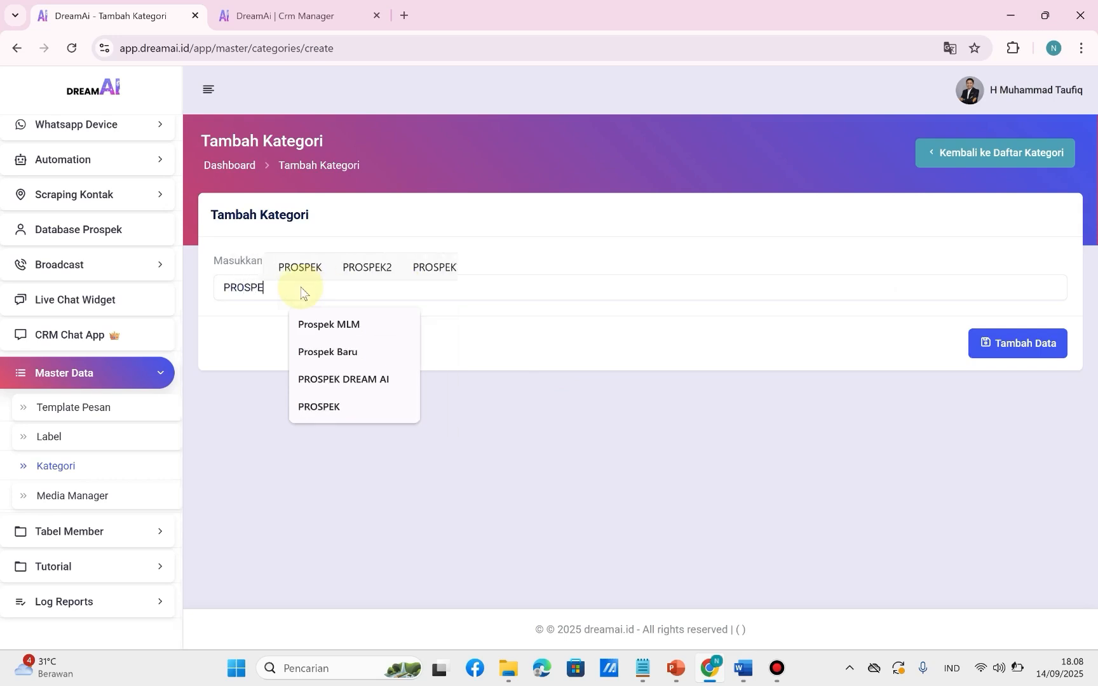
type("K GROU")
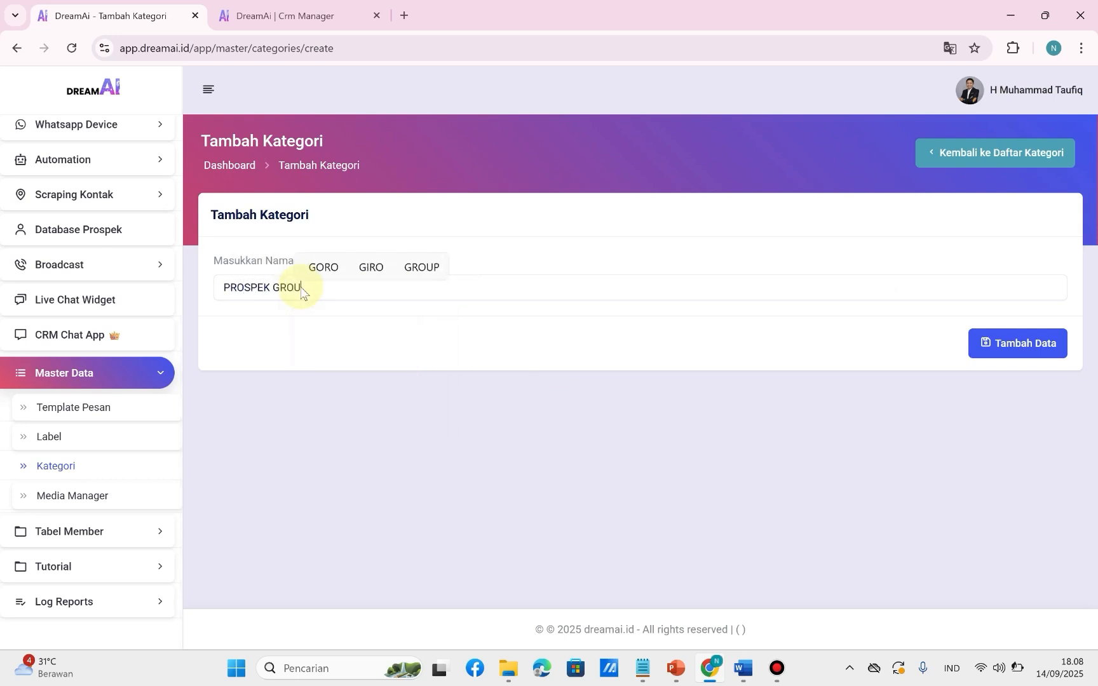
type("P")
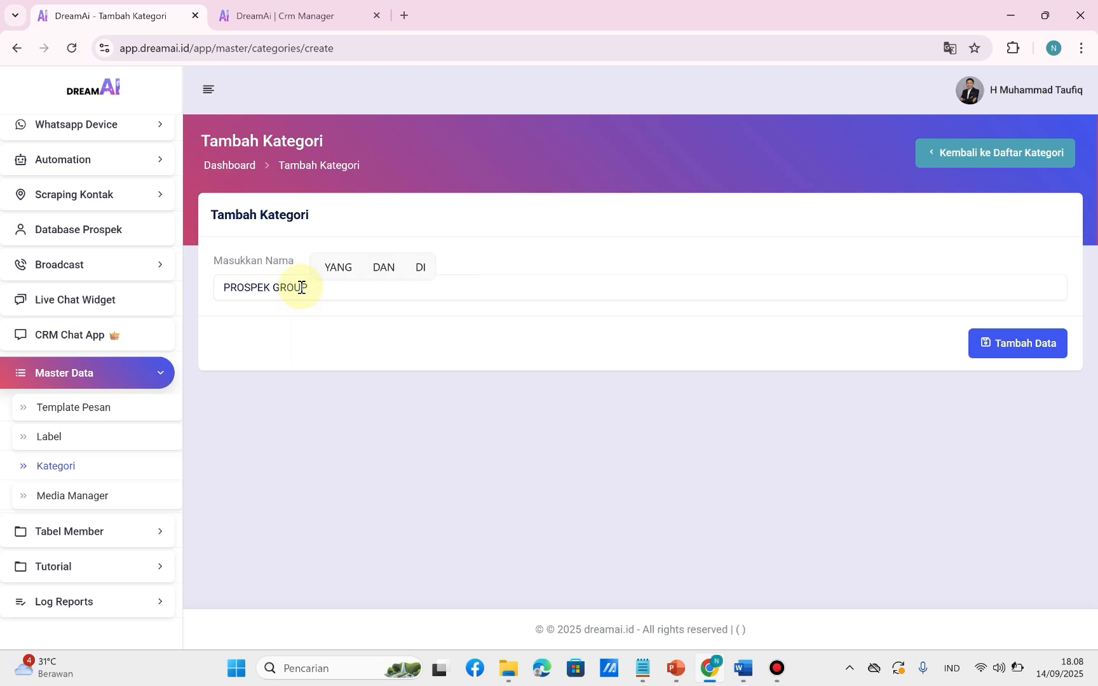
type(" WA ARISAN ")
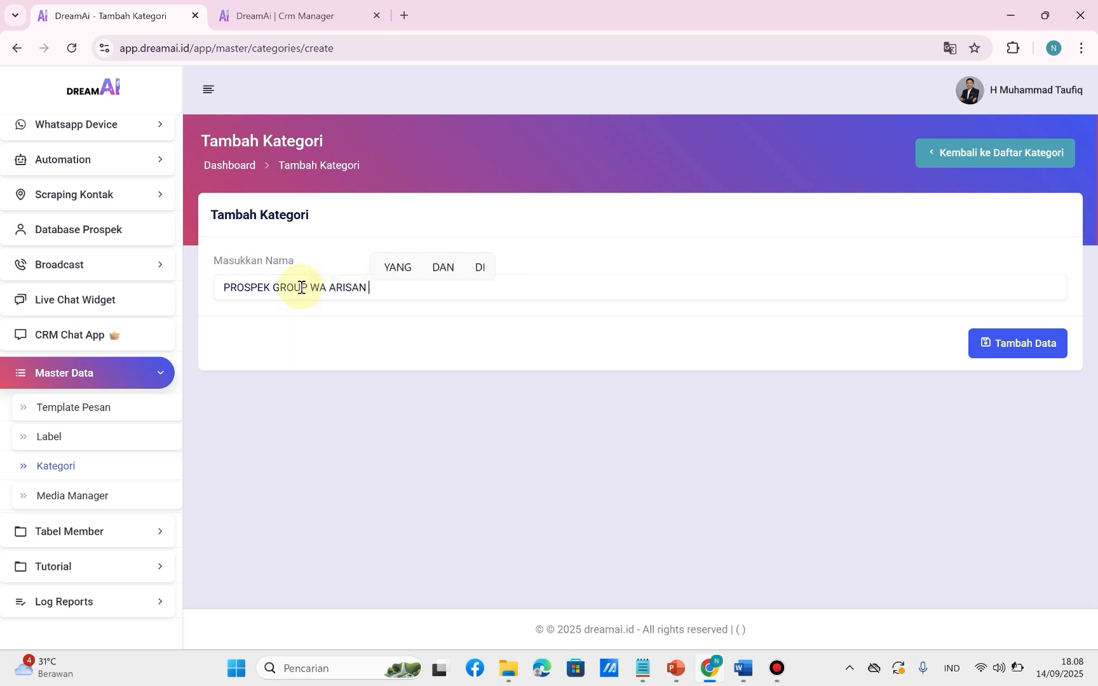
type("CEMPAKA")
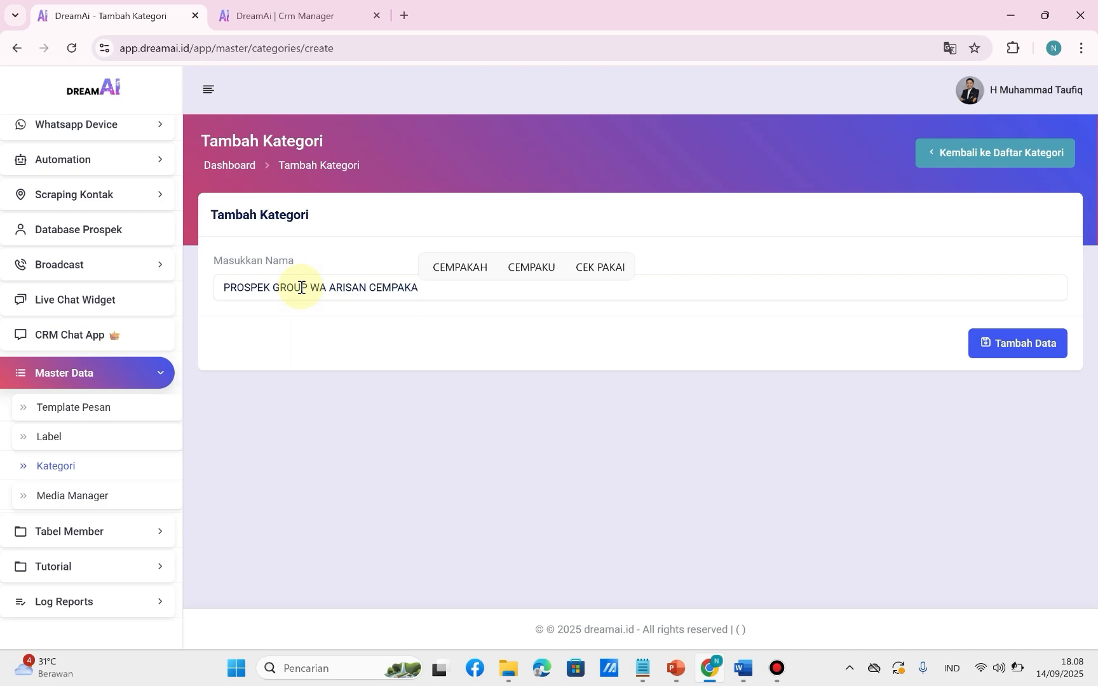
left_click(1026, 347)
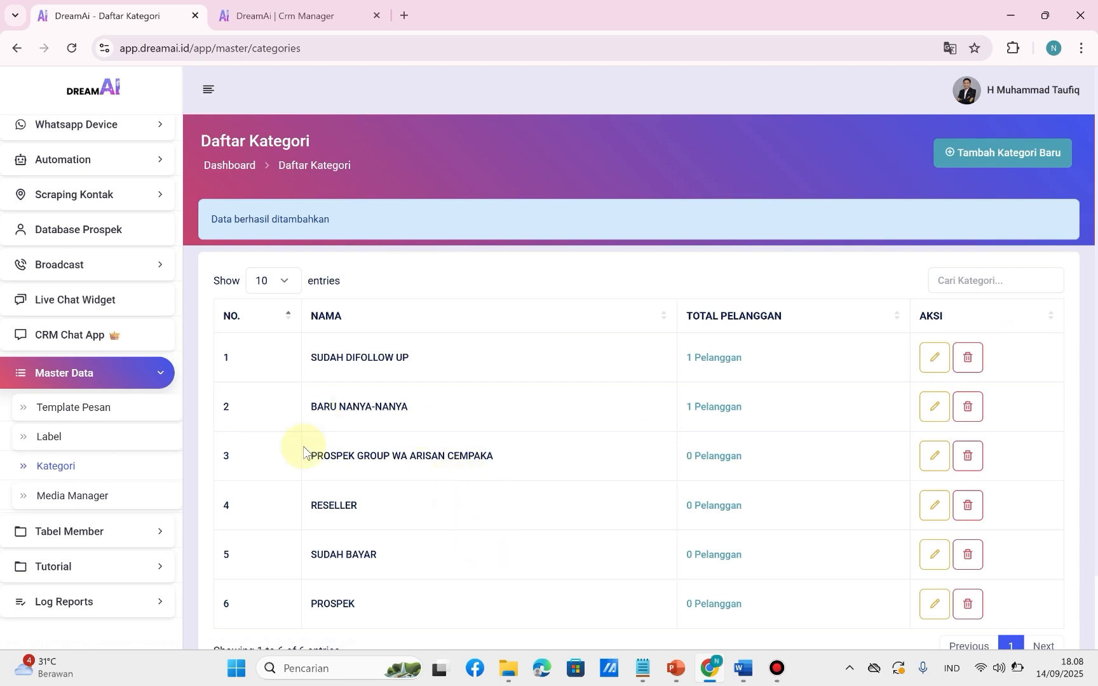
Switch to the CRM chat and draft a message greeting the contact by name and asking "bagaimana dengan Penawaran Promo tempo hari?".
scroll(362, 532, "down", 1)
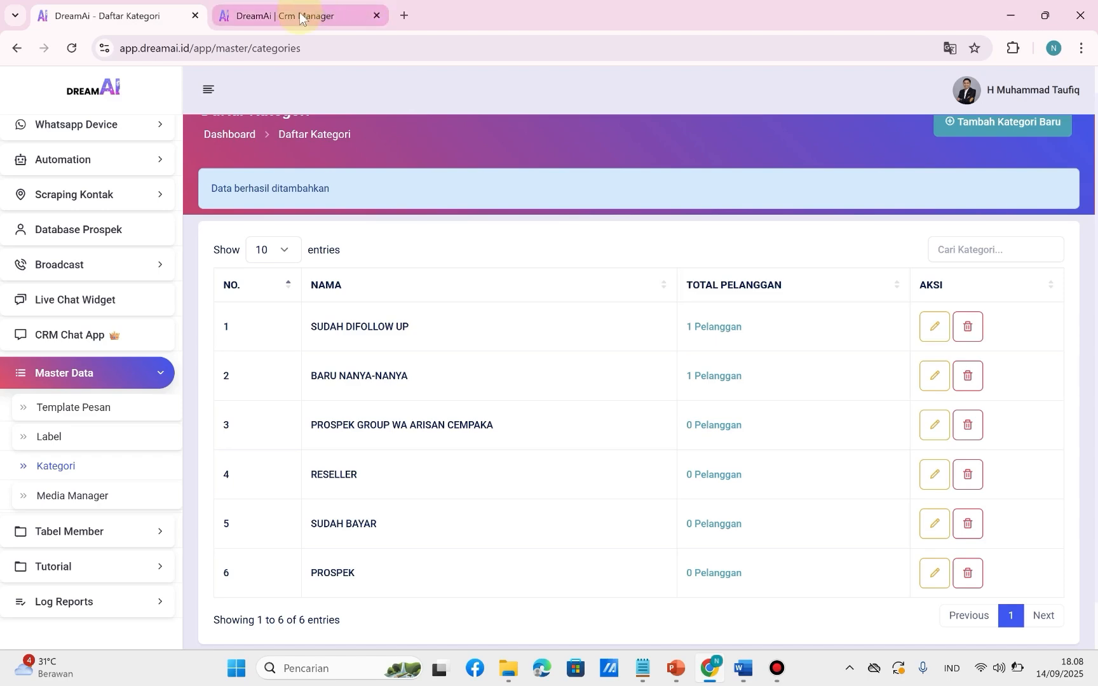
left_click(102, 340)
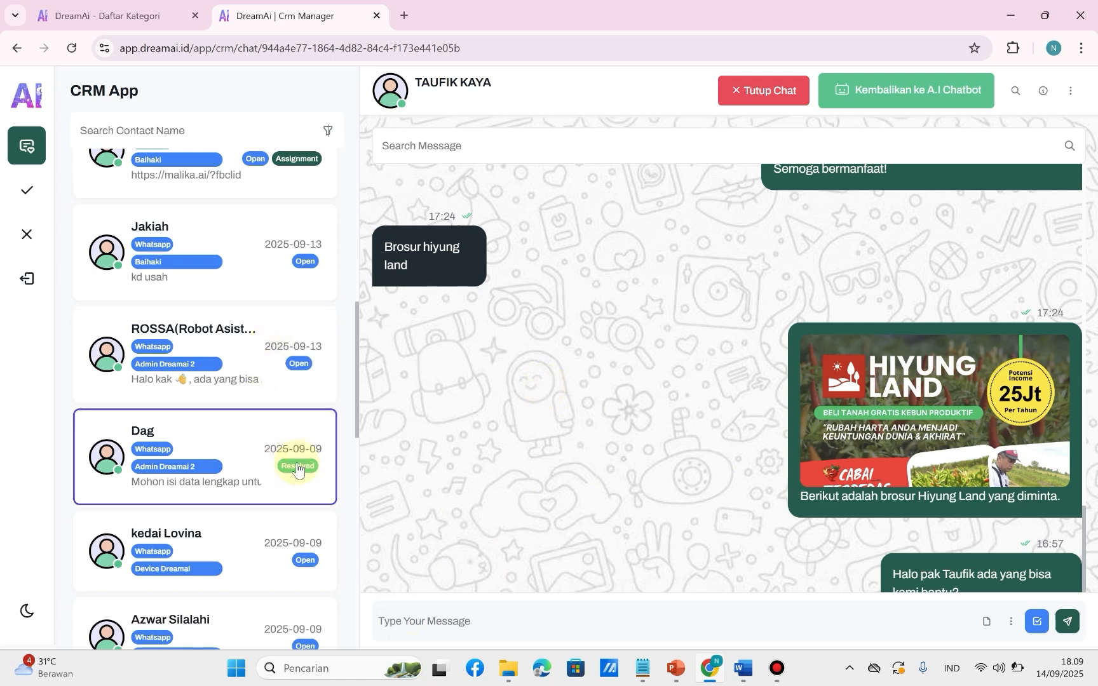
left_click(453, 626)
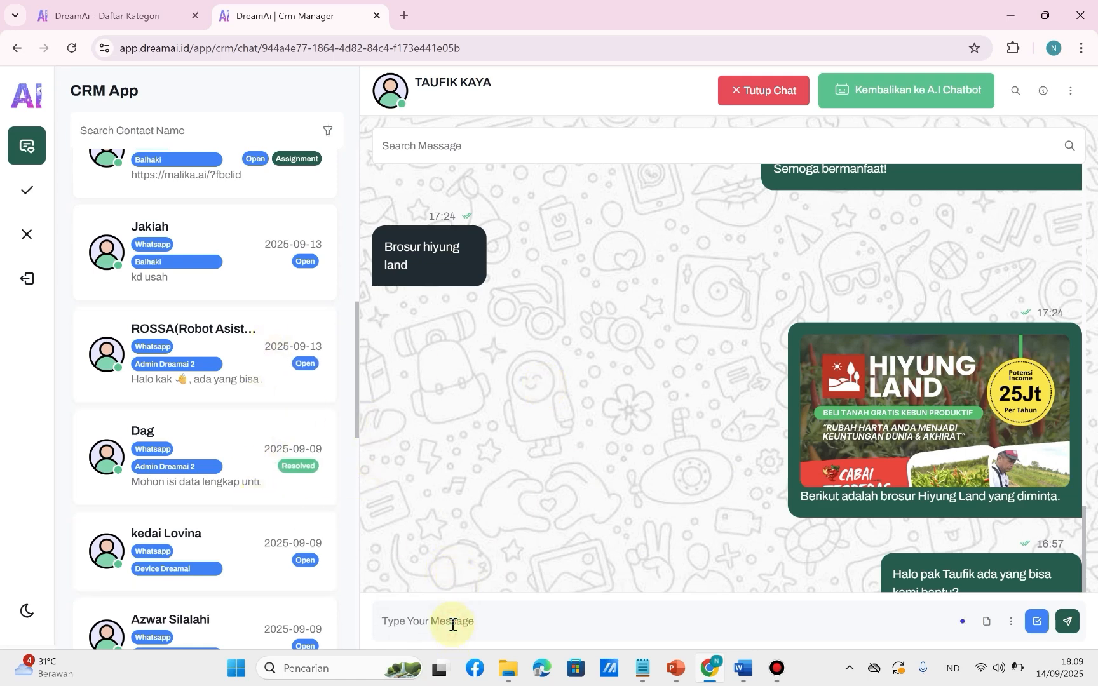
type("Halo P")
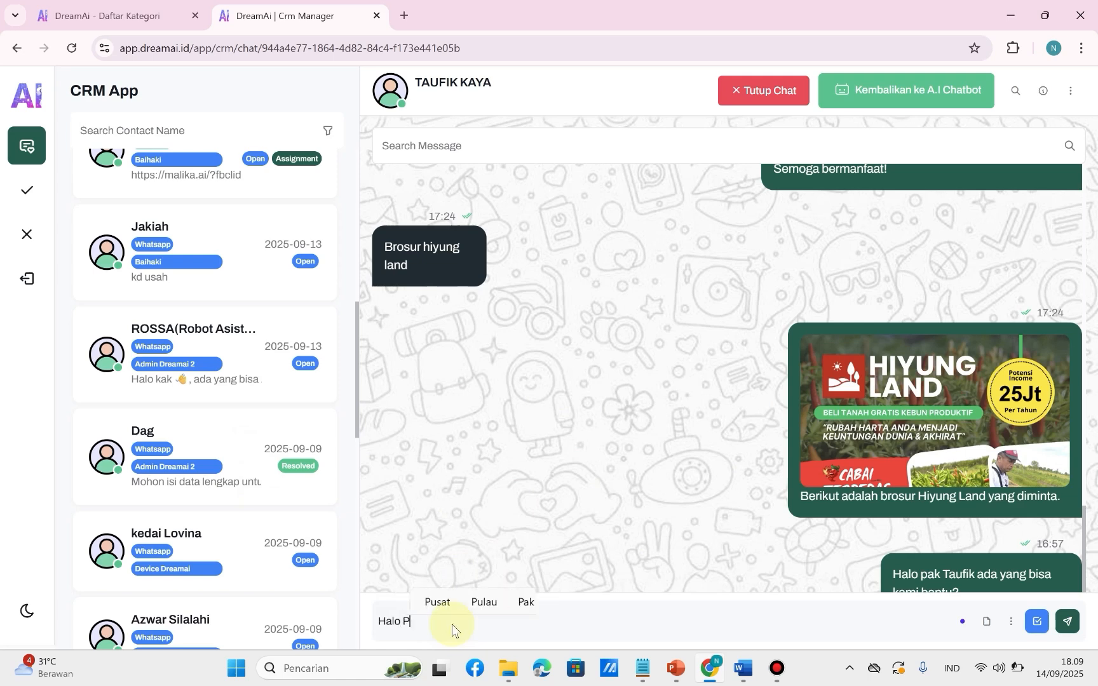
type("ak Taufik bagaimana dengan ")
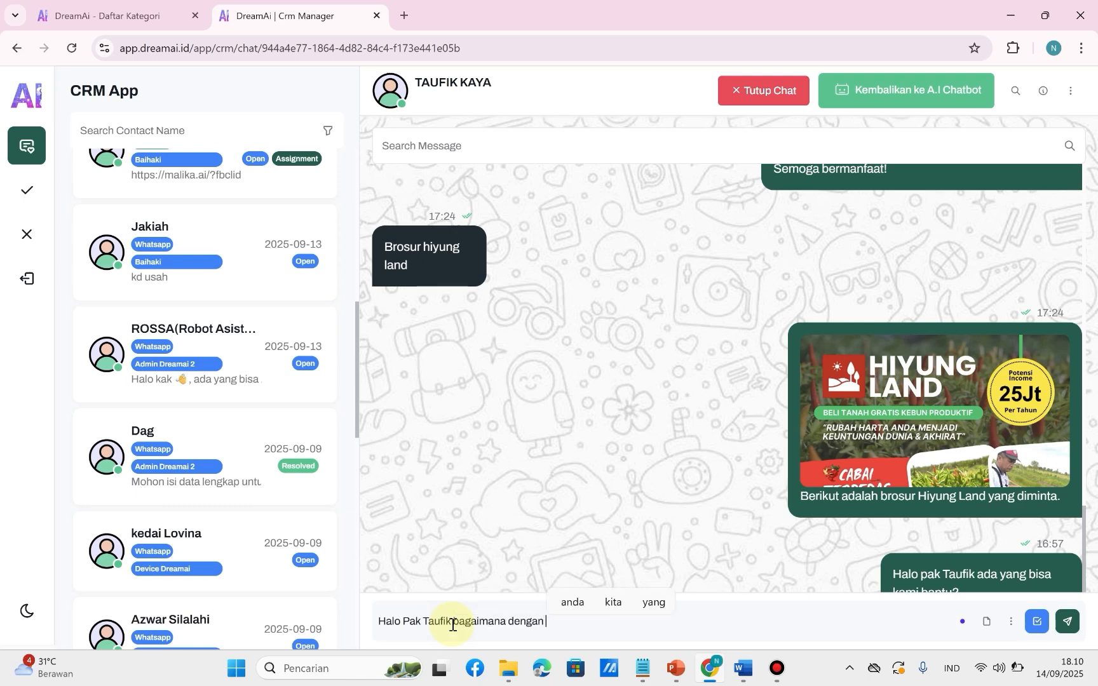
type("Penawaran ")
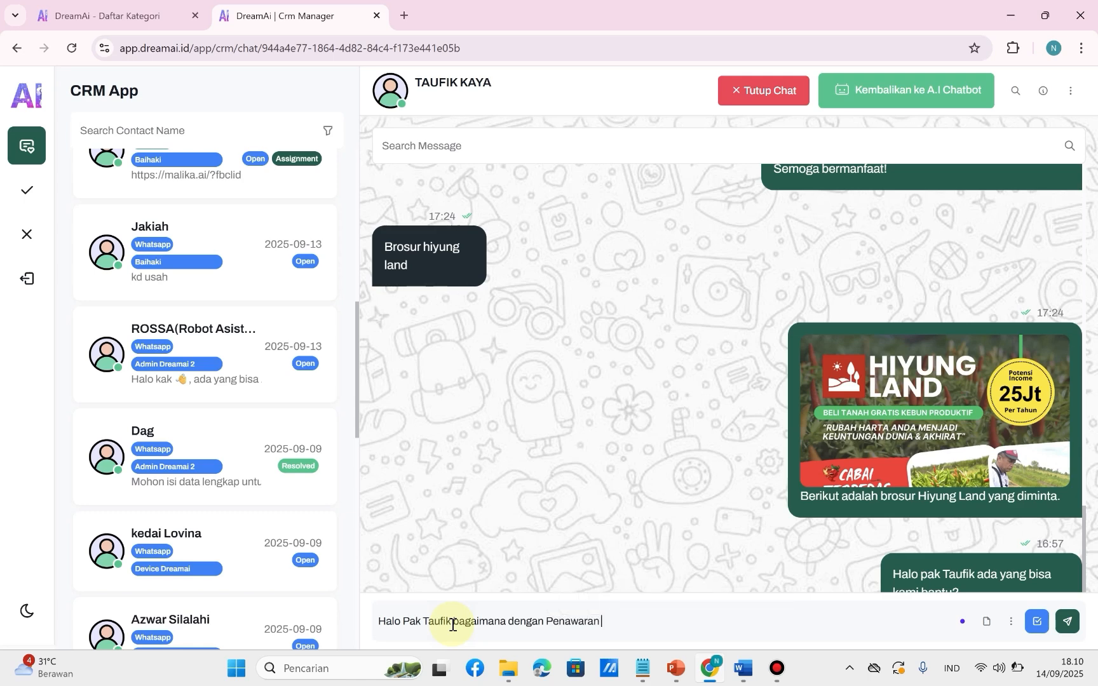
type("Promo tempo")
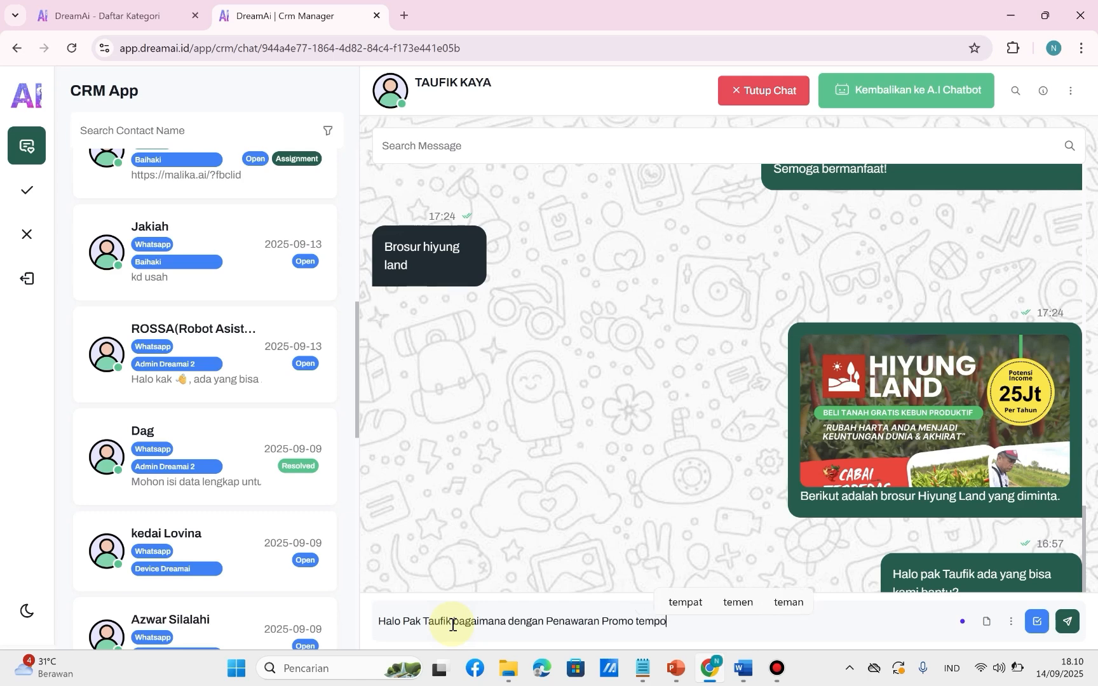
type(" hari")
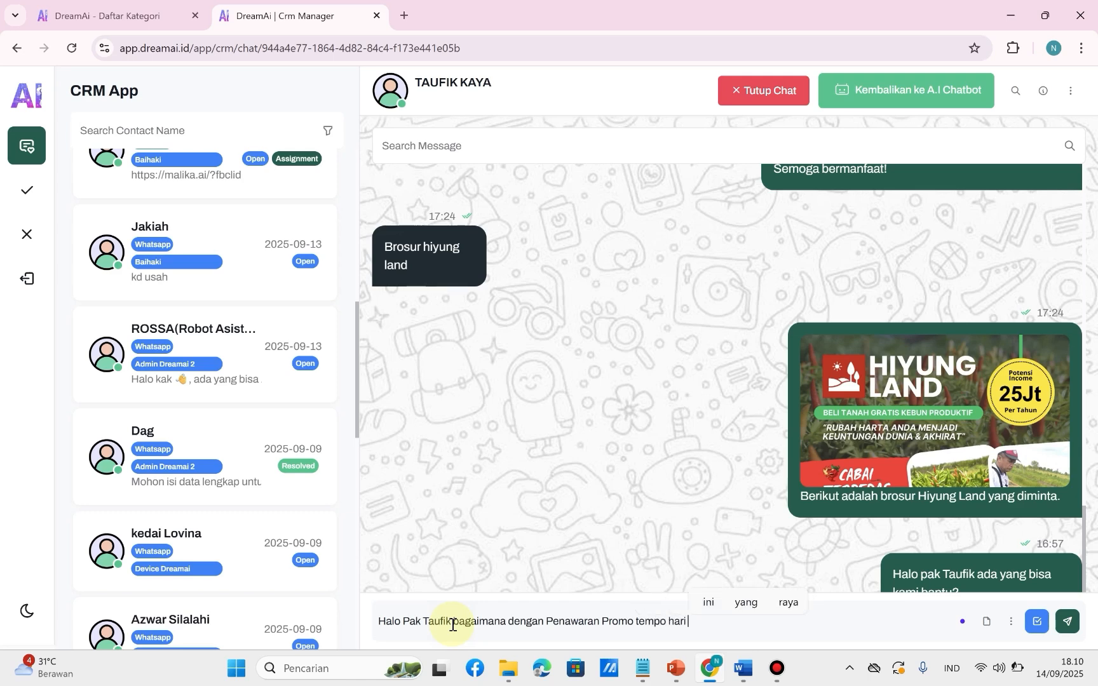
key("BackSpace")
type("? Beli 3")
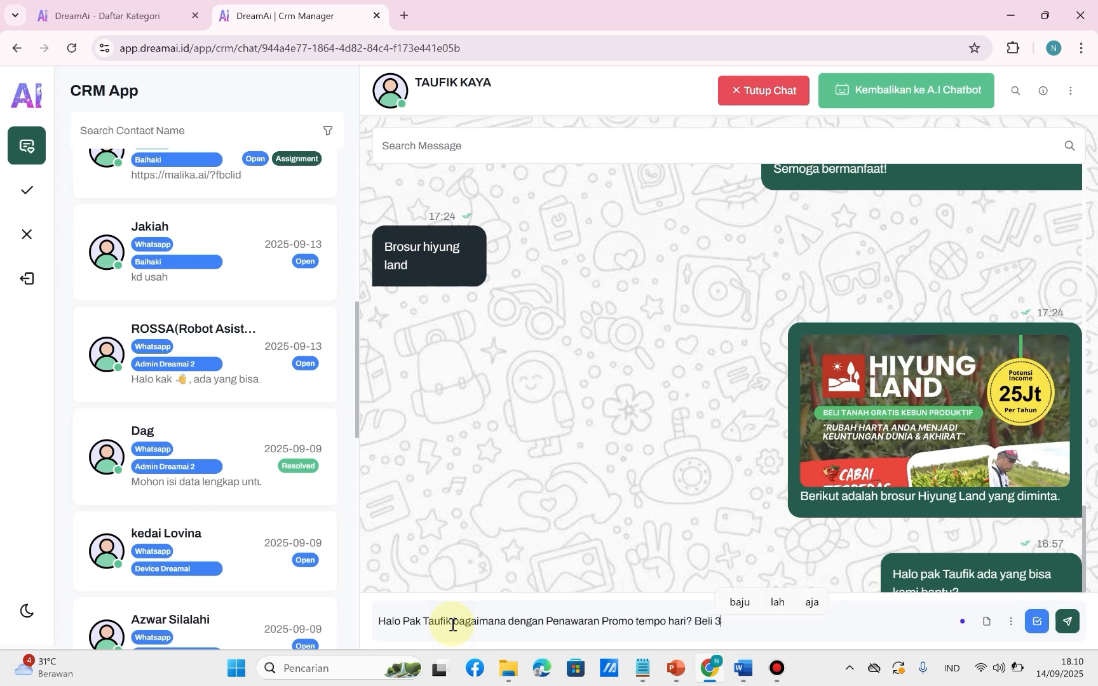
type(" Gratis 1 n")
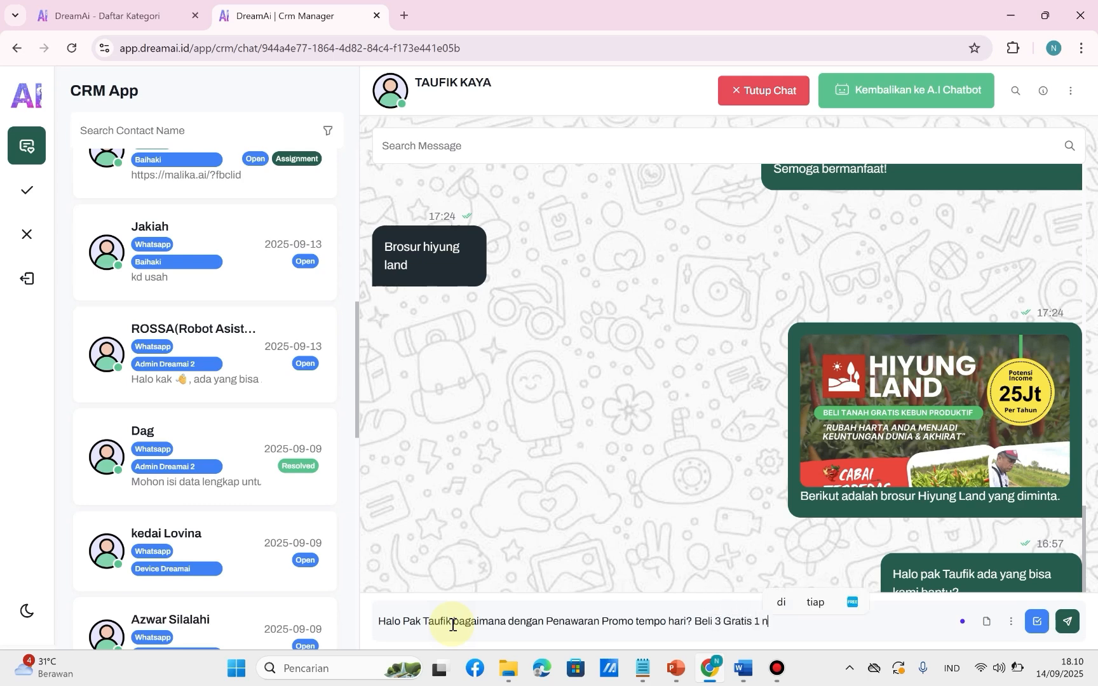
type("ya tinggal")
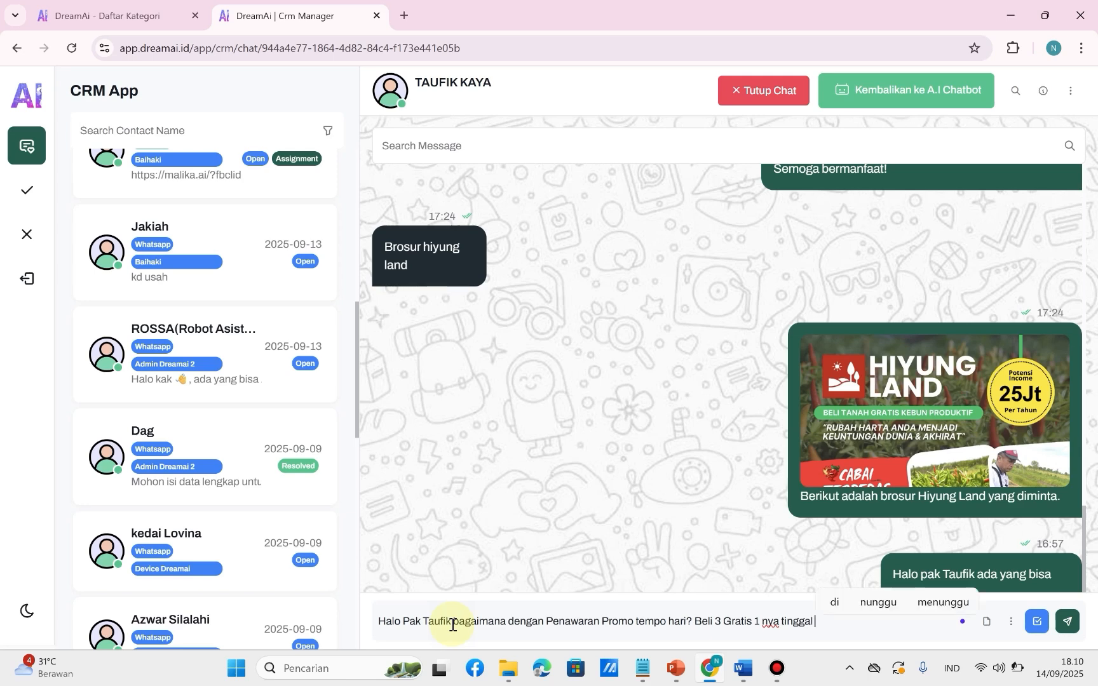
Add "Promo Beli 3 Gratis 1 nya sebentar lagi mau habis" to the drafted message and send it to the contact.
key("ctrl+shift+Left")
type("sebent")
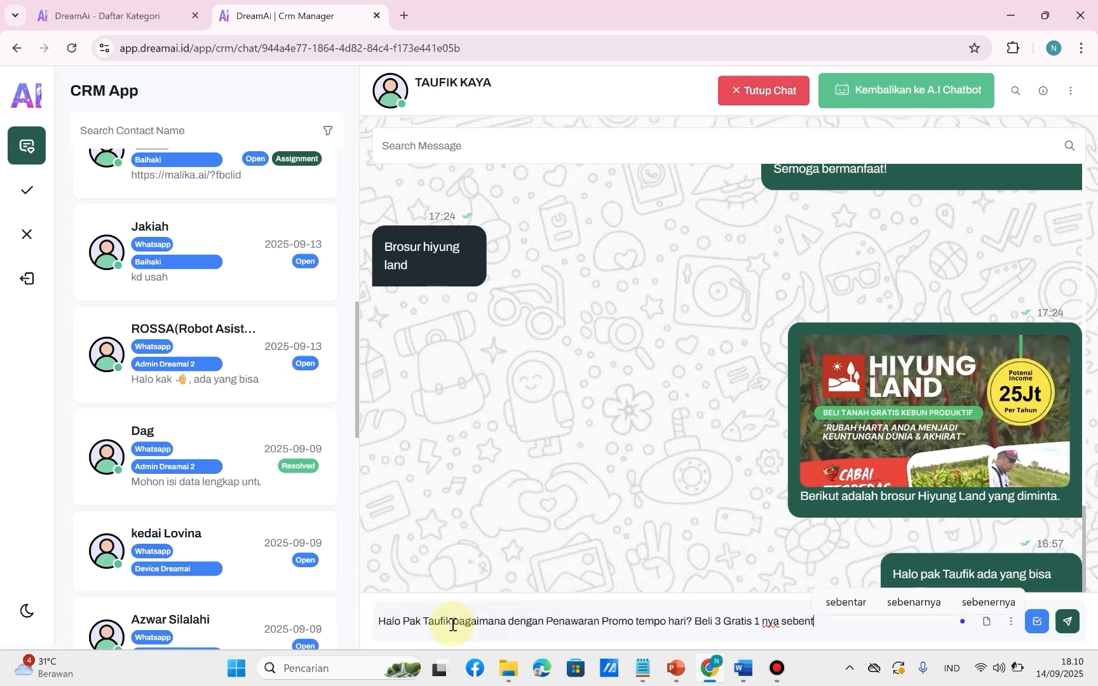
type("ar lagi mau ")
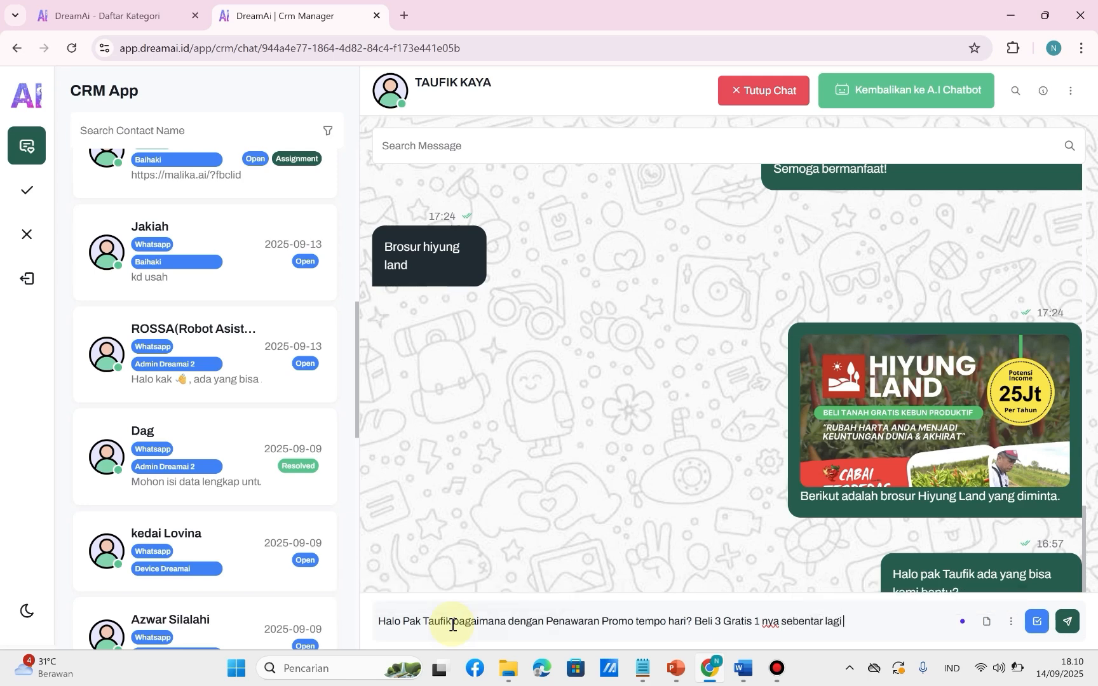
type("habis")
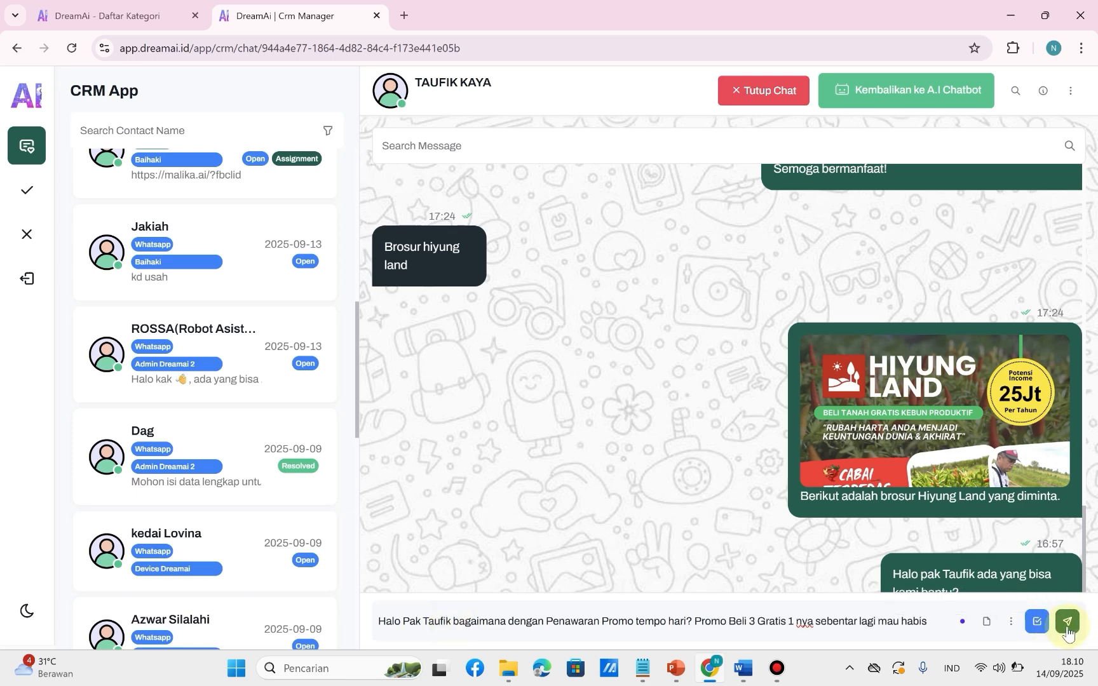
left_click(1069, 628)
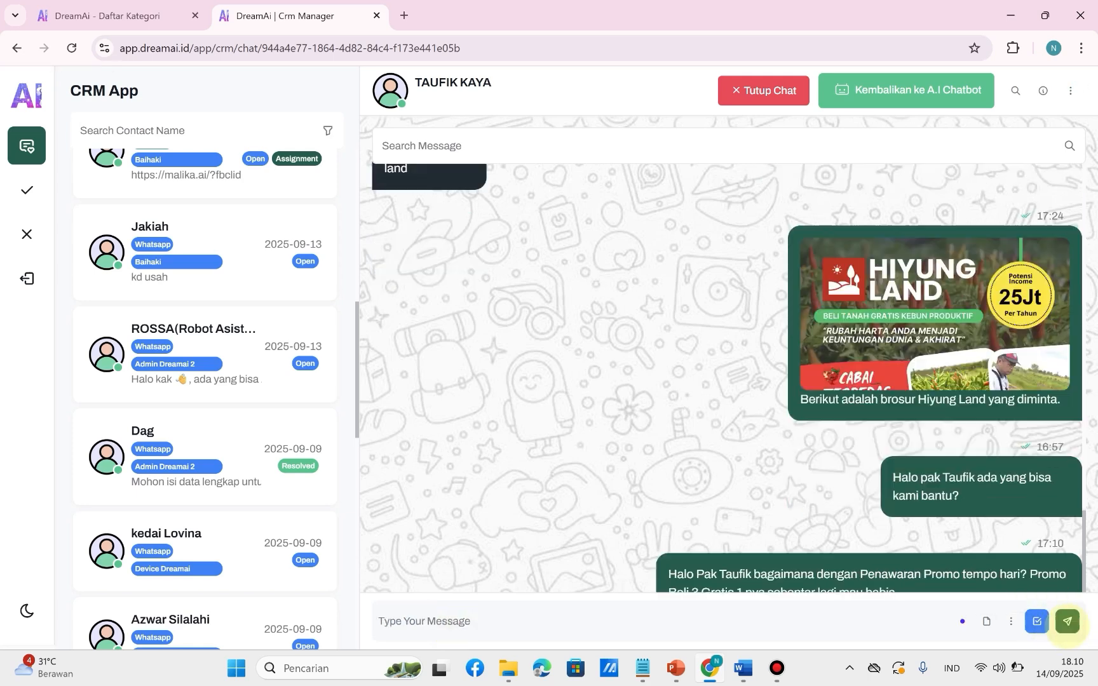
left_click(982, 618)
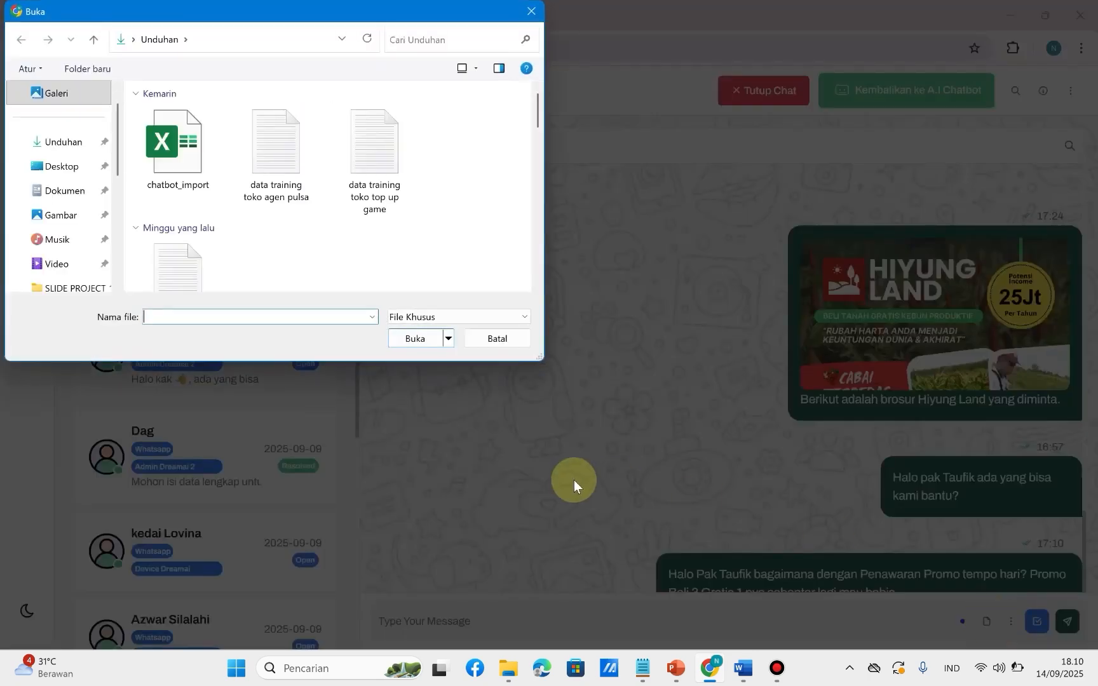
left_click(506, 341)
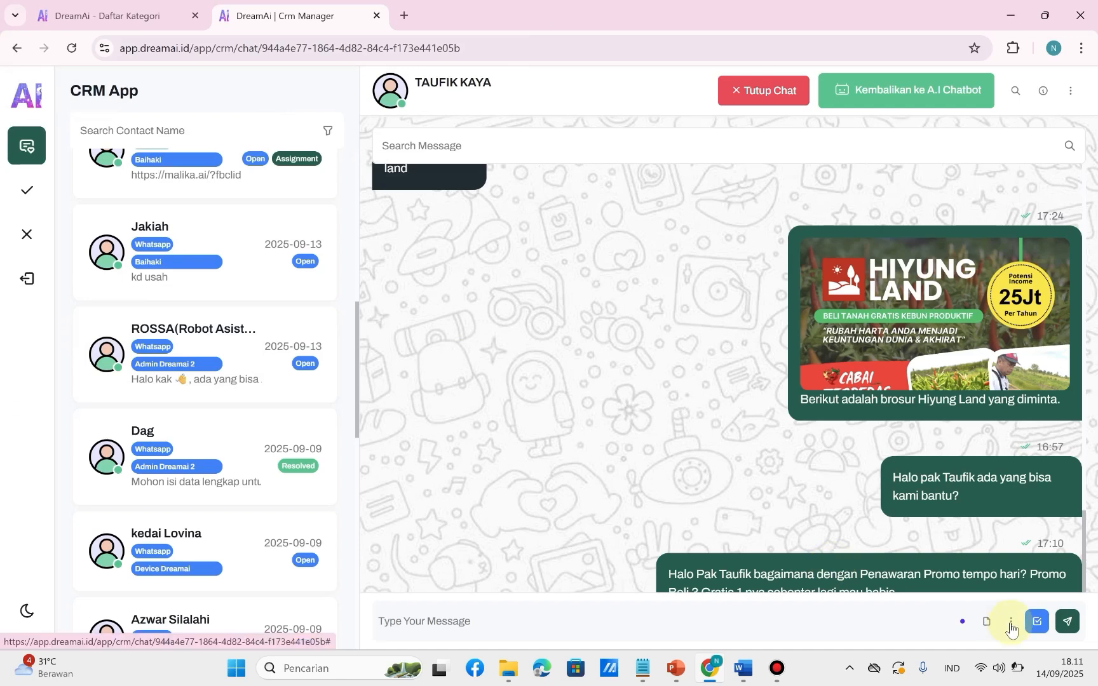
left_click(1011, 623)
left_click(1011, 624)
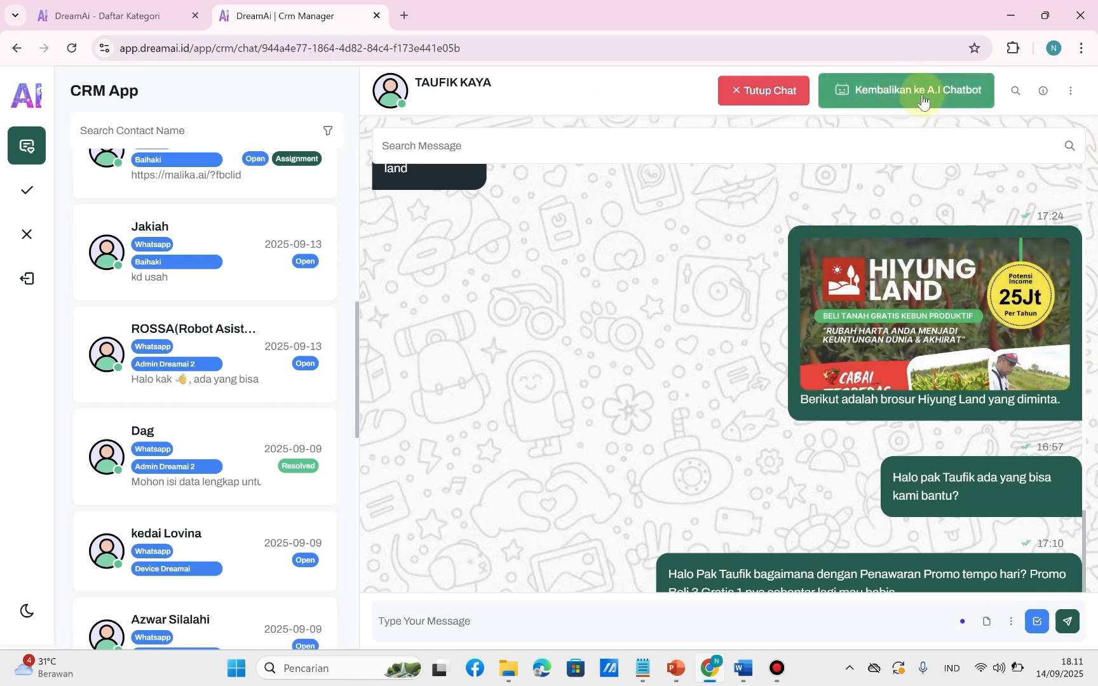
Open the contact's information and select the labels HIYUNG LAND, HOT PROSPEK and PROMO AGUSTUS in turn.
left_click(1043, 93)
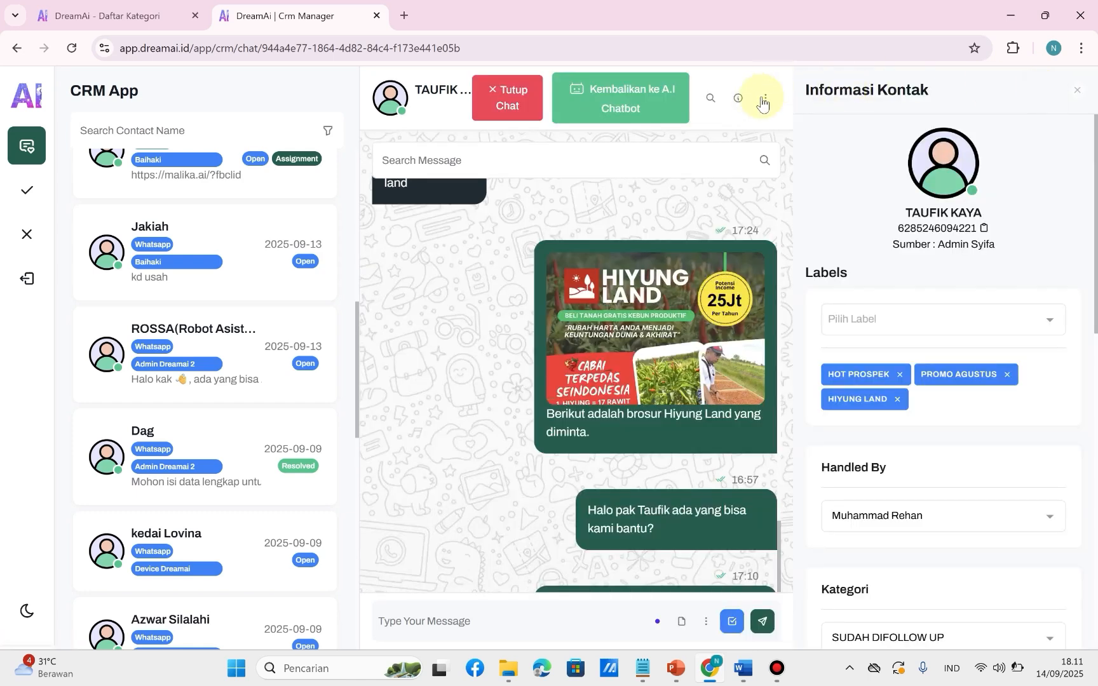
left_click(911, 333)
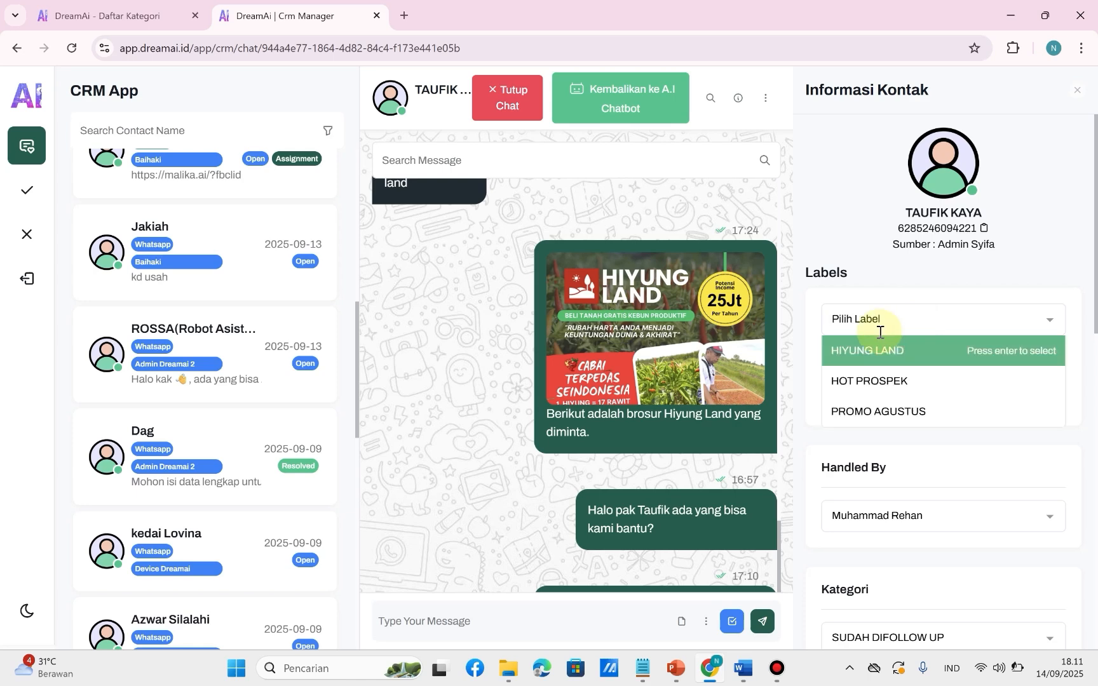
left_click(847, 362)
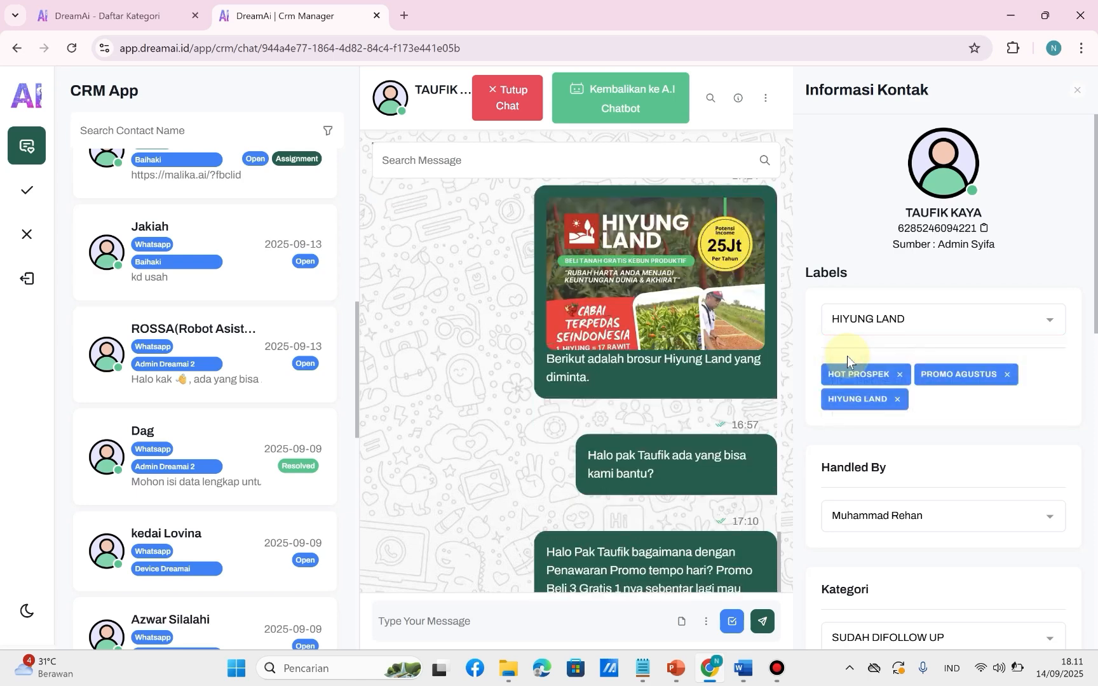
left_click(1040, 321)
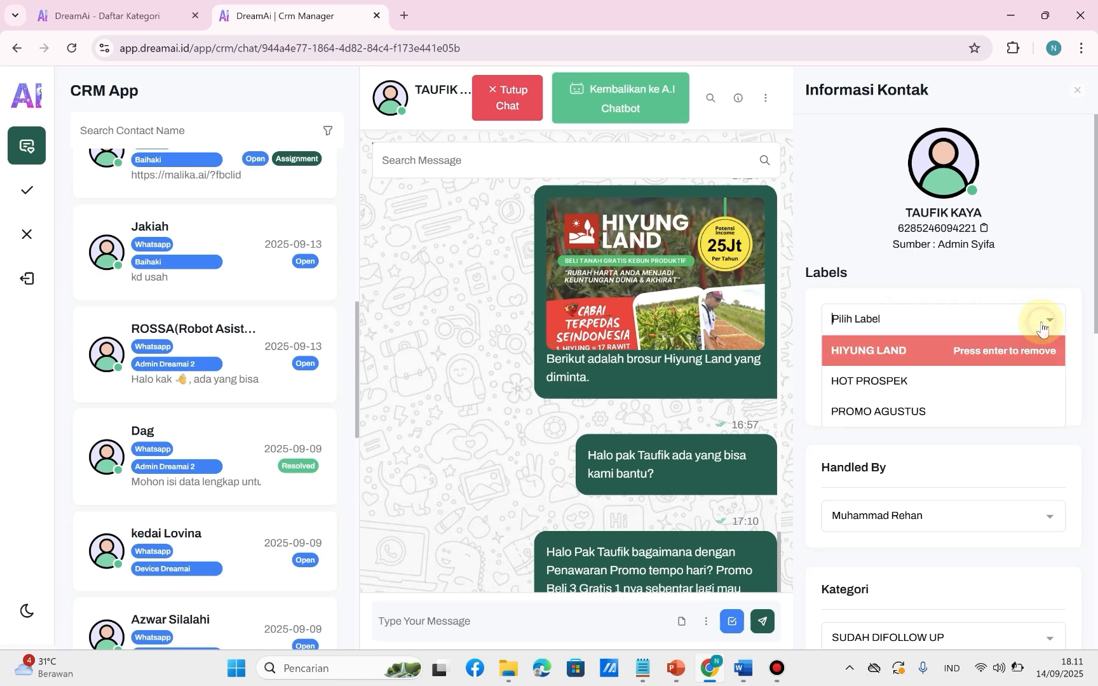
left_click(865, 388)
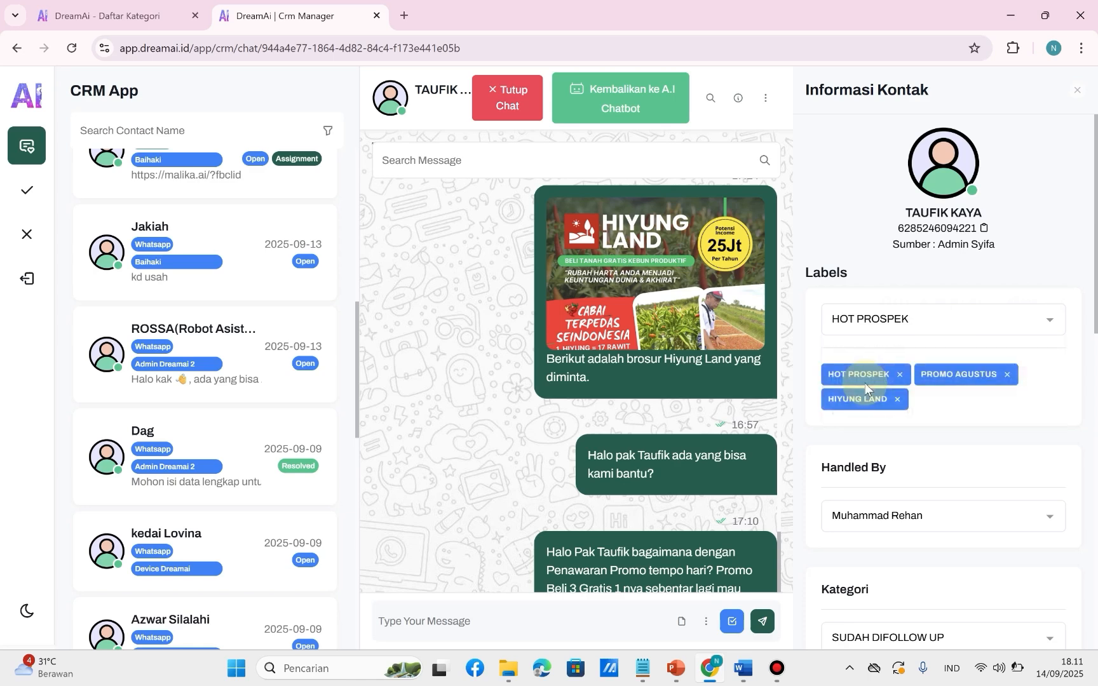
left_click(971, 324)
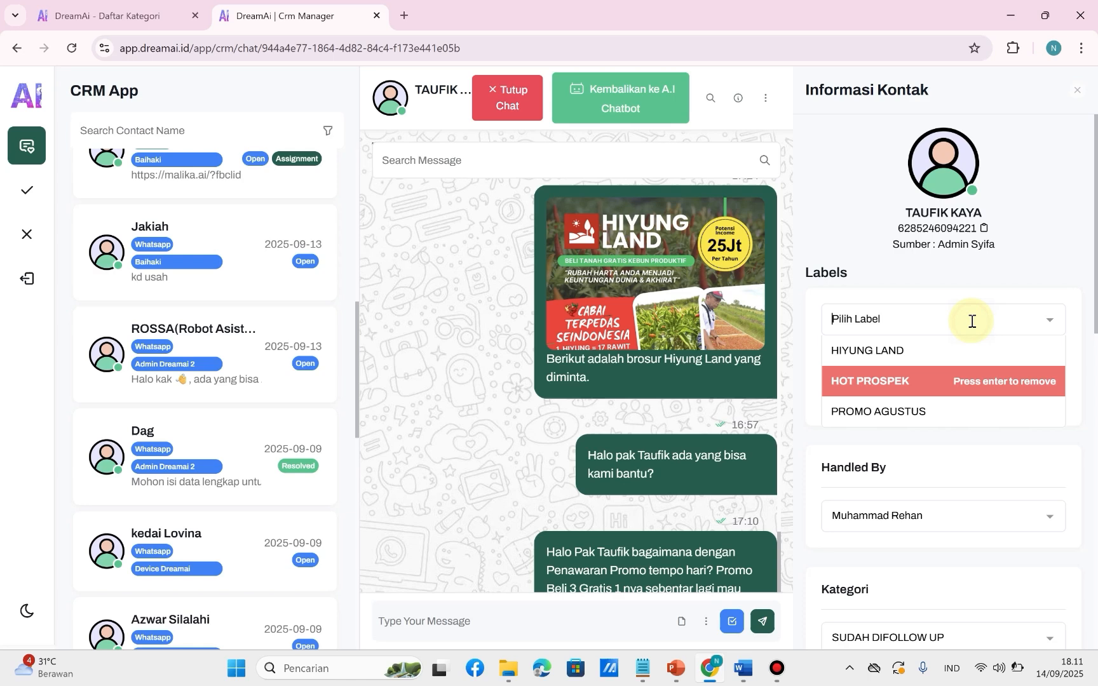
left_click(883, 421)
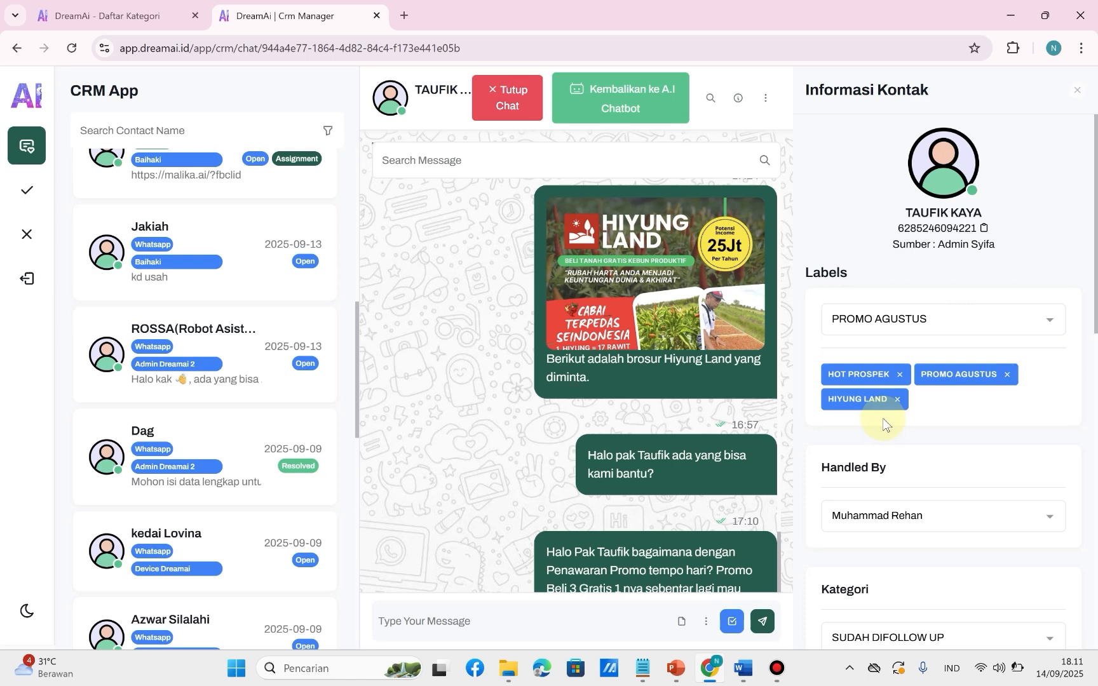
Clear the team member assigned under Handled By and assign the same person again.
scroll(882, 418, "down", 2)
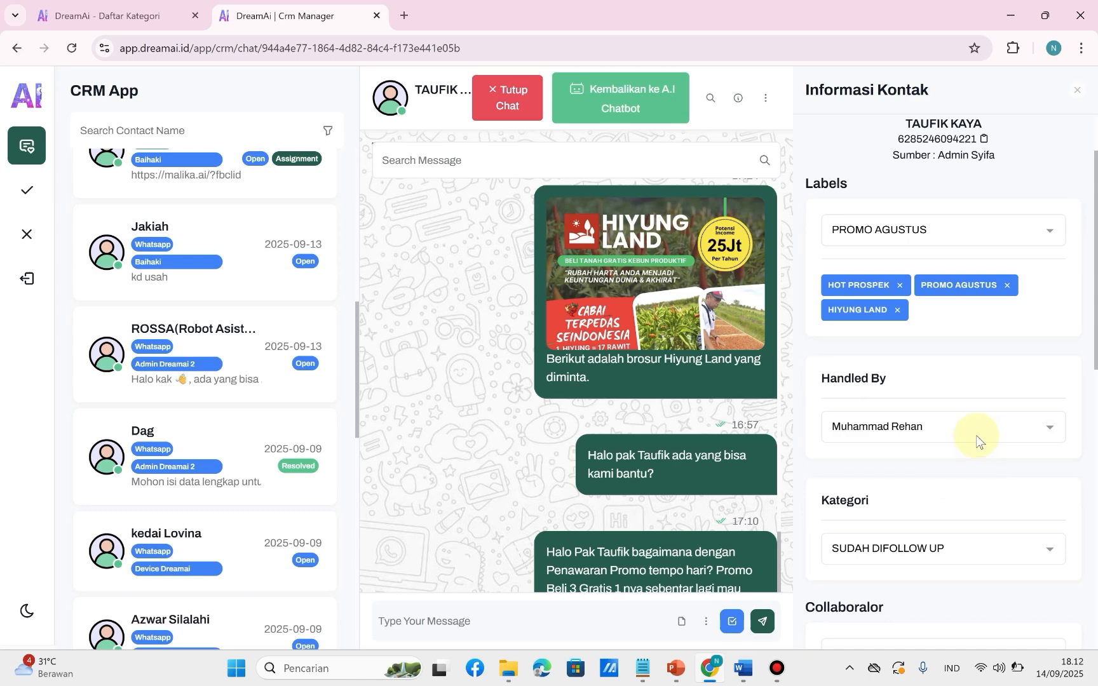
left_click(976, 434)
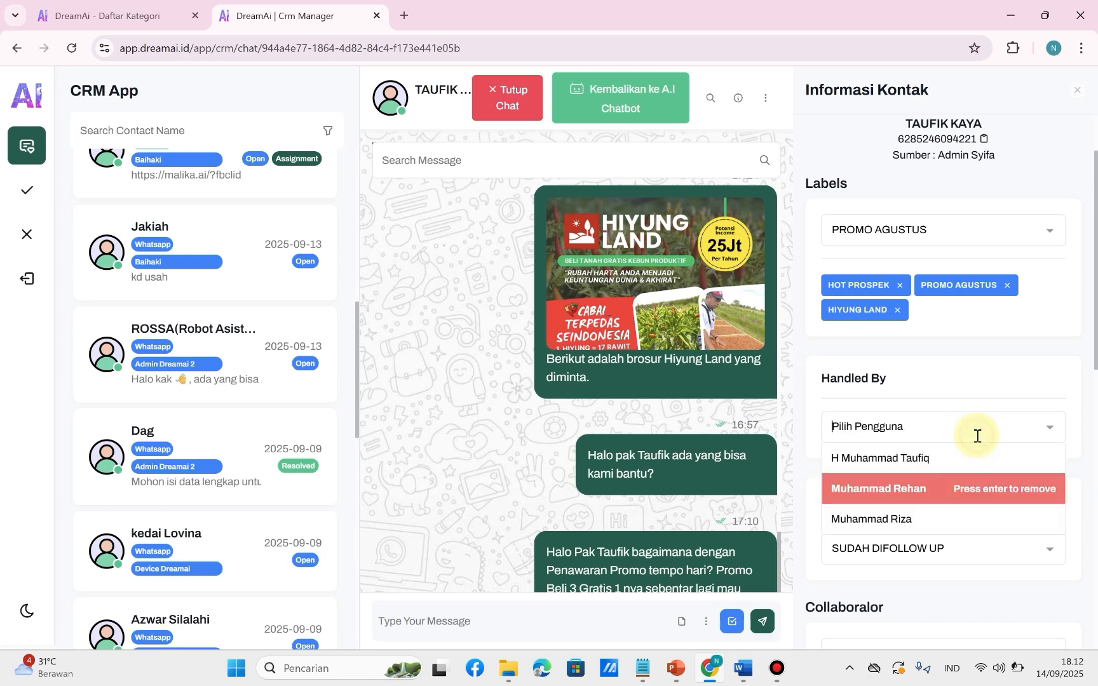
left_click(883, 481)
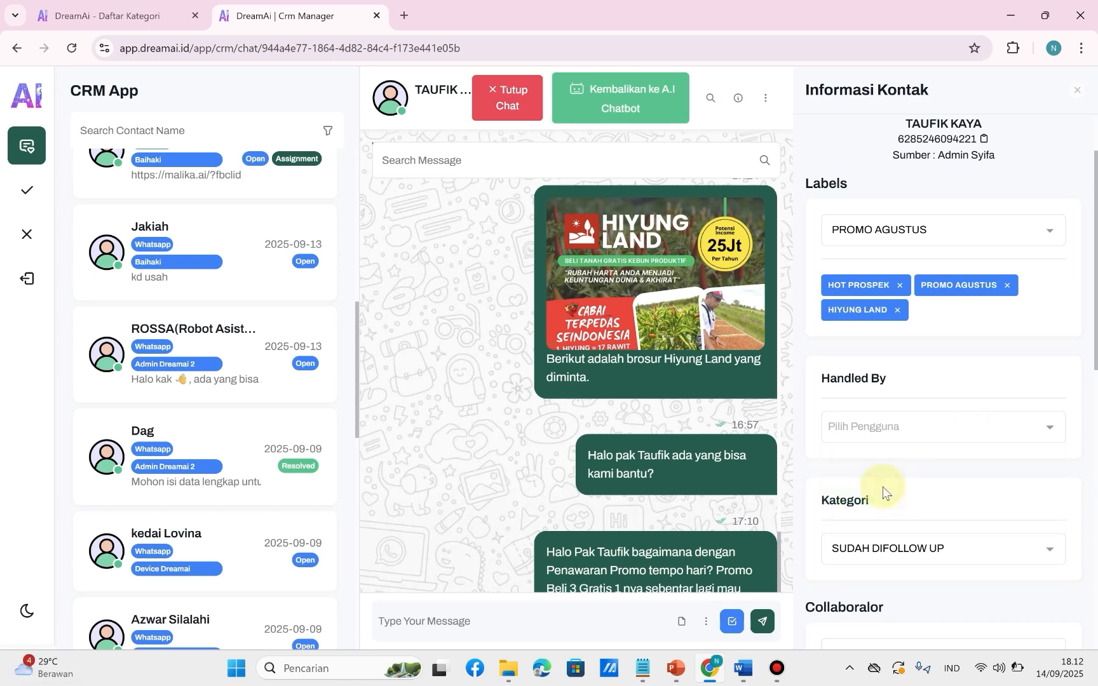
left_click(913, 426)
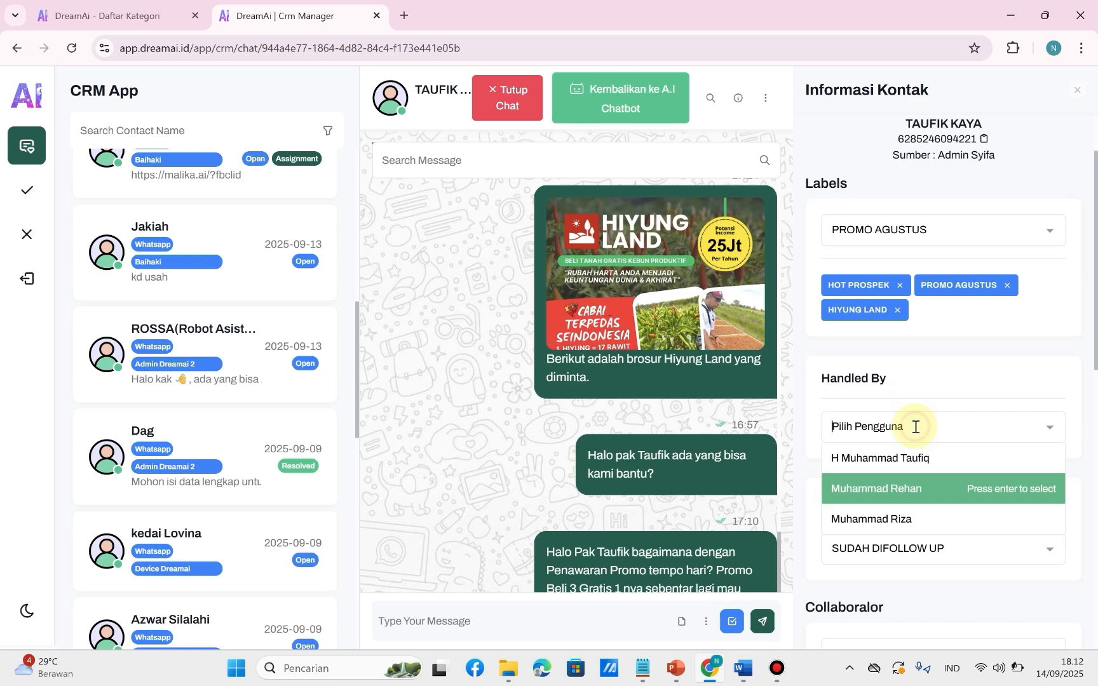
left_click(913, 488)
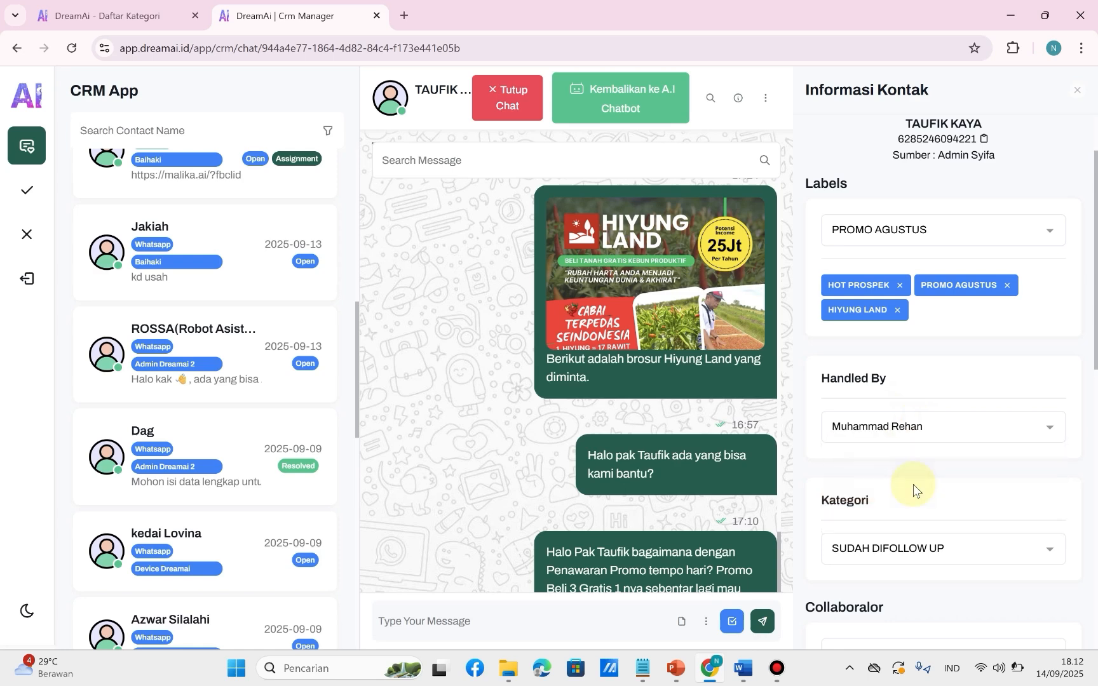
Clear the contact's category and set it again to SUDAH DIFOLLOW UP.
scroll(913, 483, "down", 1)
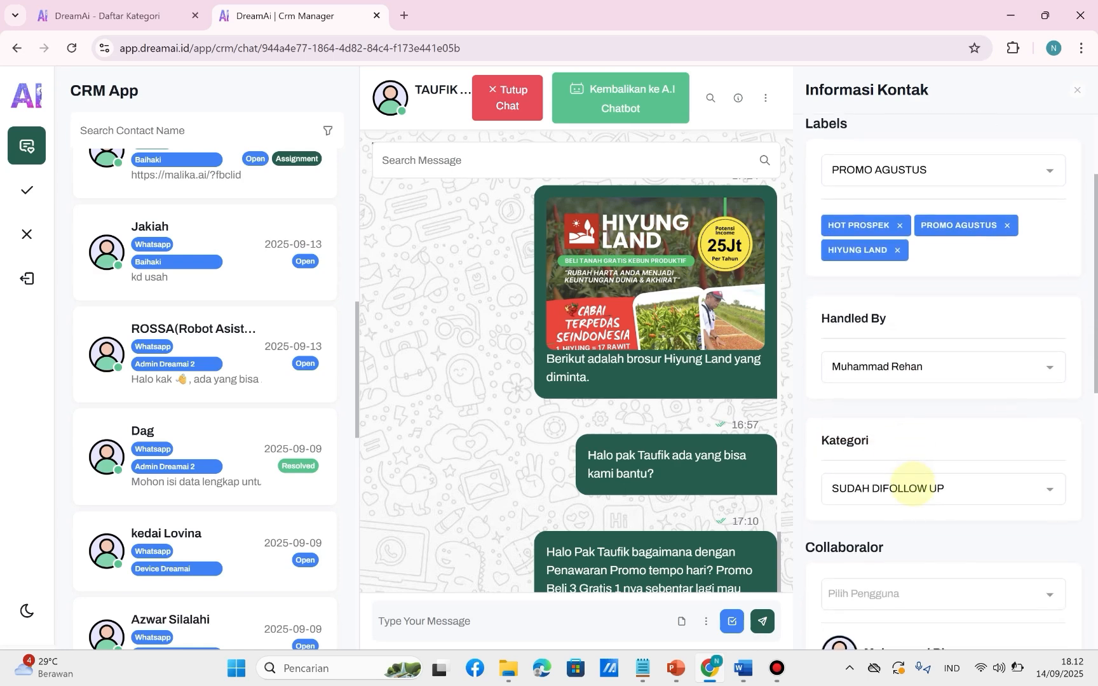
left_click(899, 481)
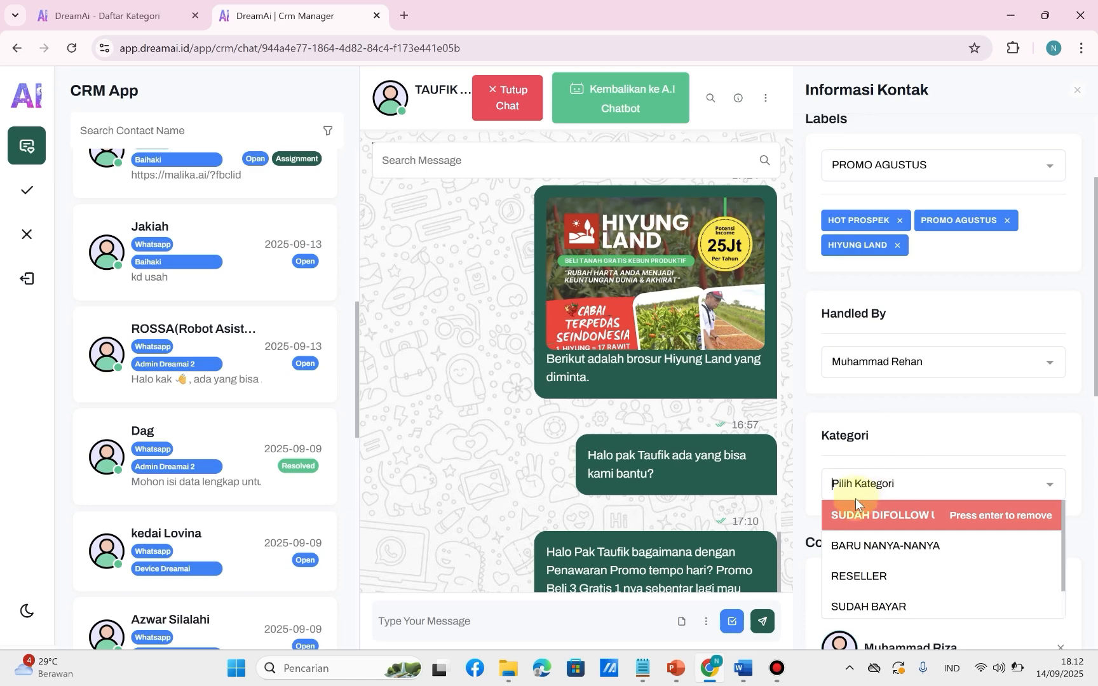
left_click(913, 526)
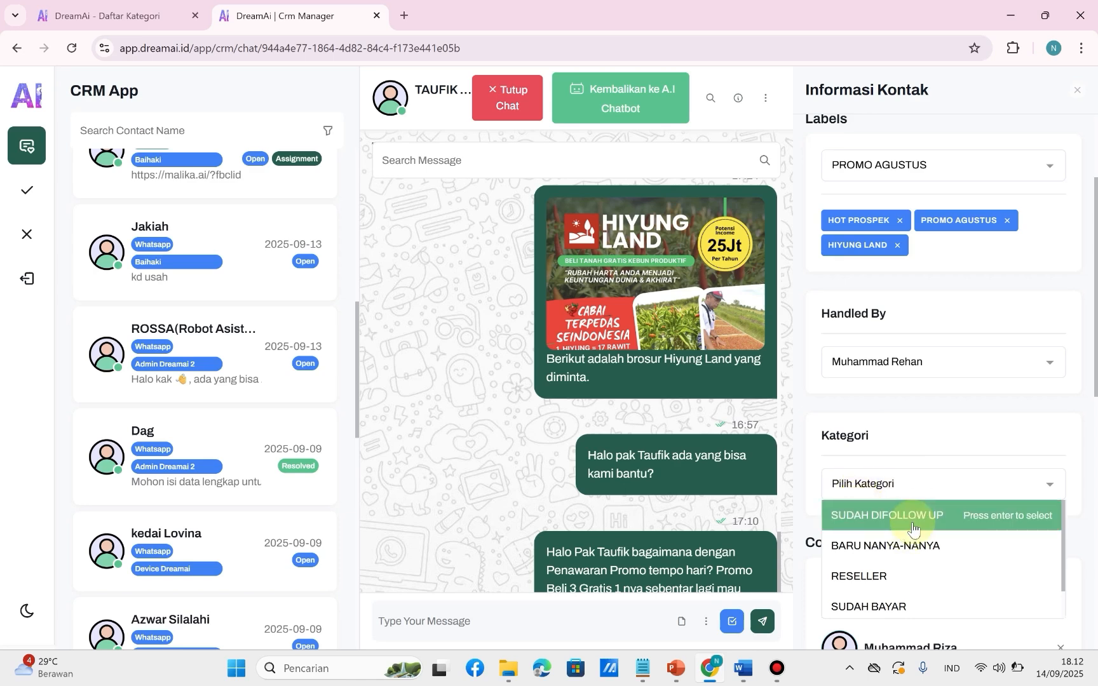
left_click(913, 526)
Examine which team members are available as collaborators for the contact, without choosing one.
scroll(913, 523, "down", 3)
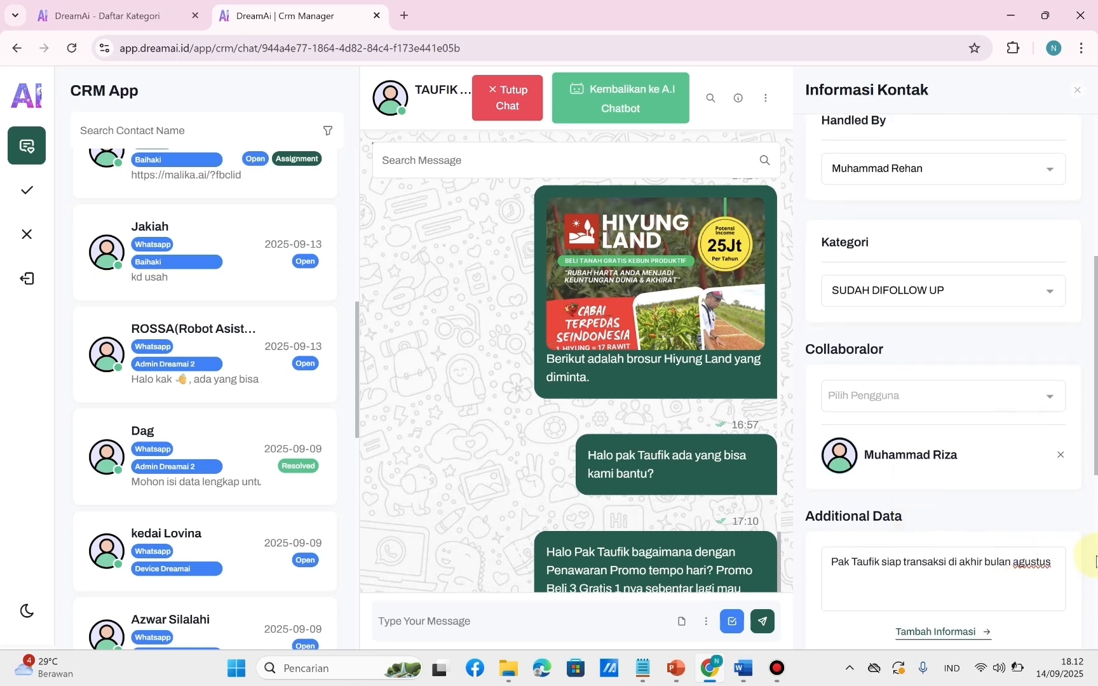
left_click(1028, 400)
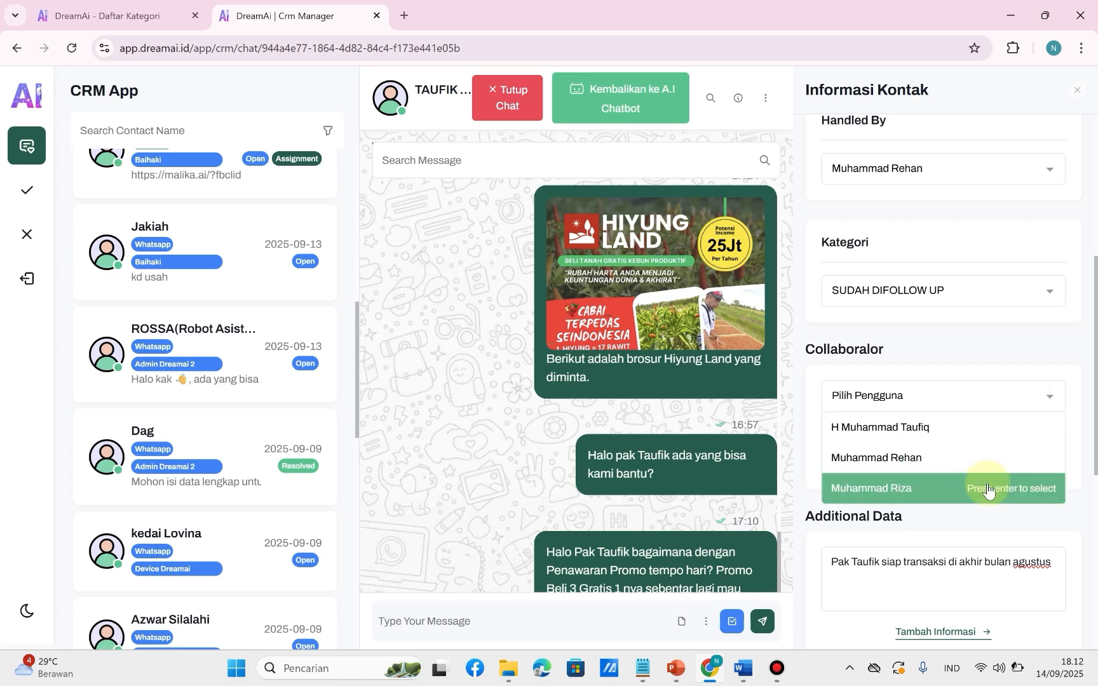
left_click(1052, 399)
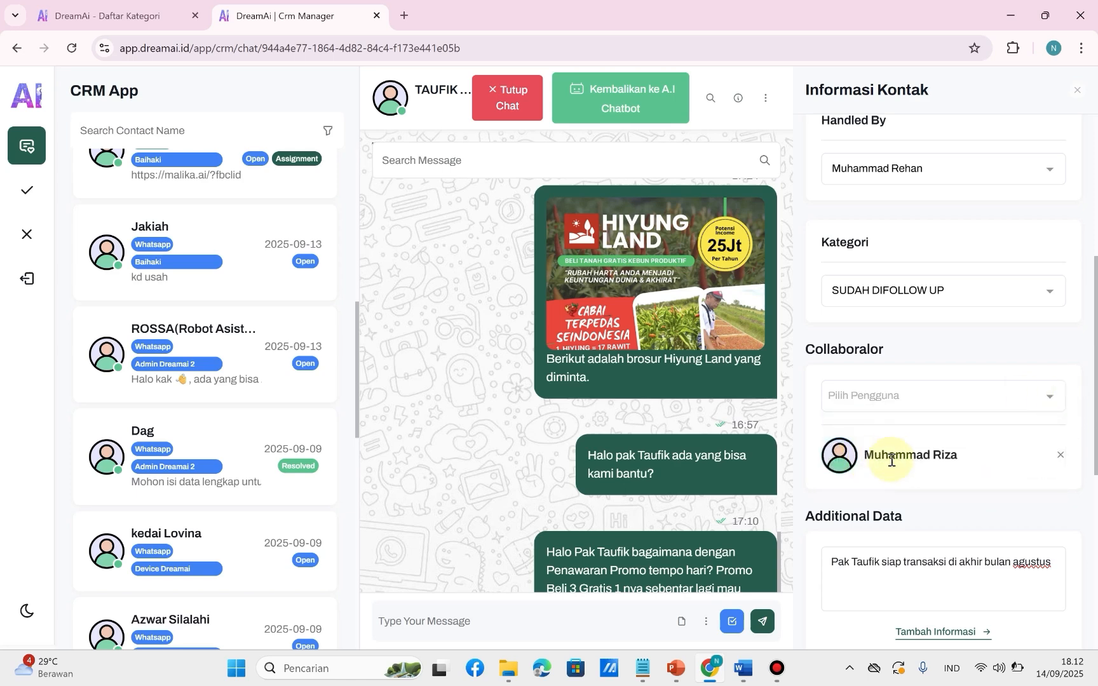
Add a full stop at the end of the contact's Additional Data note about the end-of-August transaction.
scroll(912, 483, "down", 2)
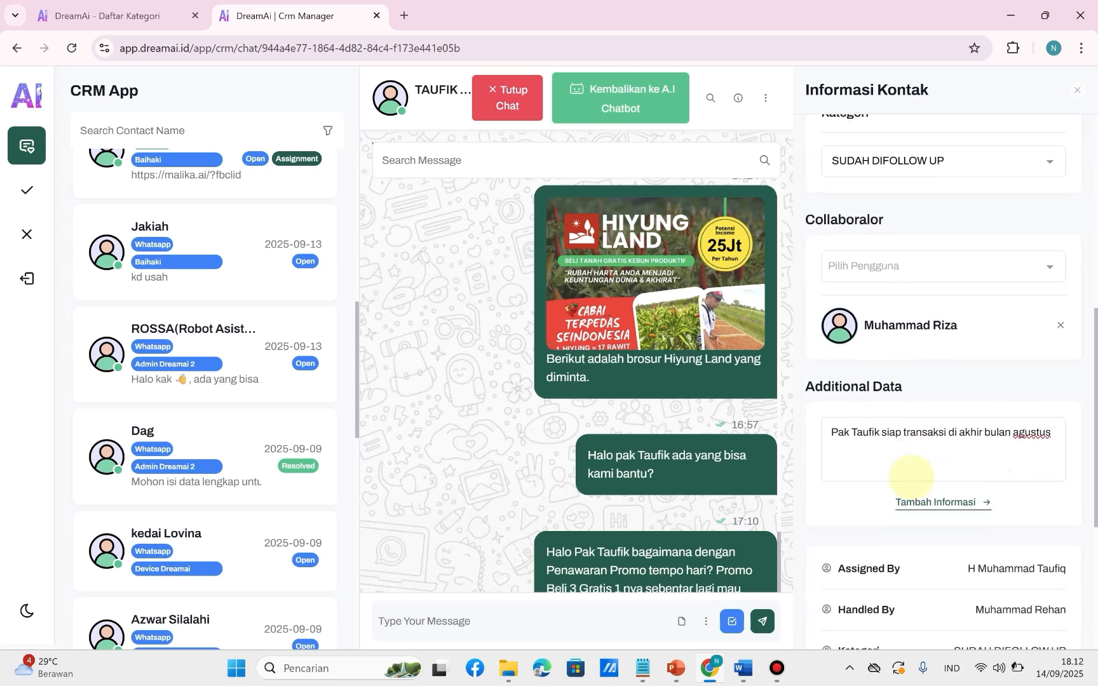
left_click(857, 420)
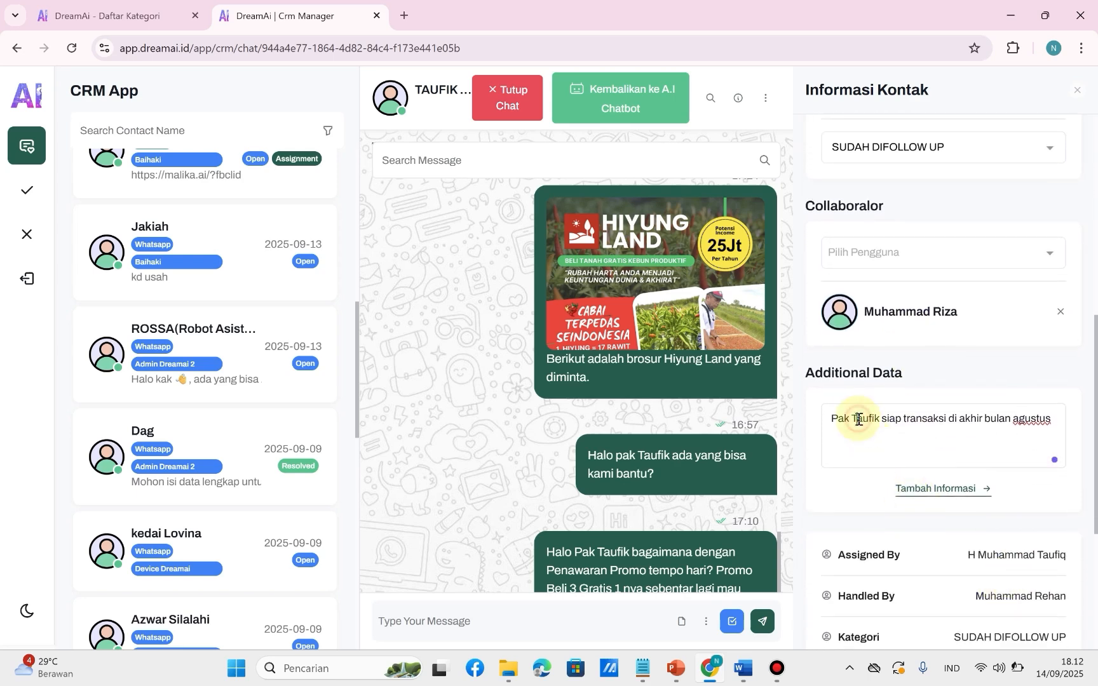
key("ctrl+Right")
key("ctrl+Right")
key("ctrl+Right")
key("ctrl+Right")
key("ctrl+Right")
key("ctrl+Right")
key("ctrl+Right")
type(".")
Review the contact's assignment, category and date details, and close the contact information.
scroll(858, 419, "down", 2)
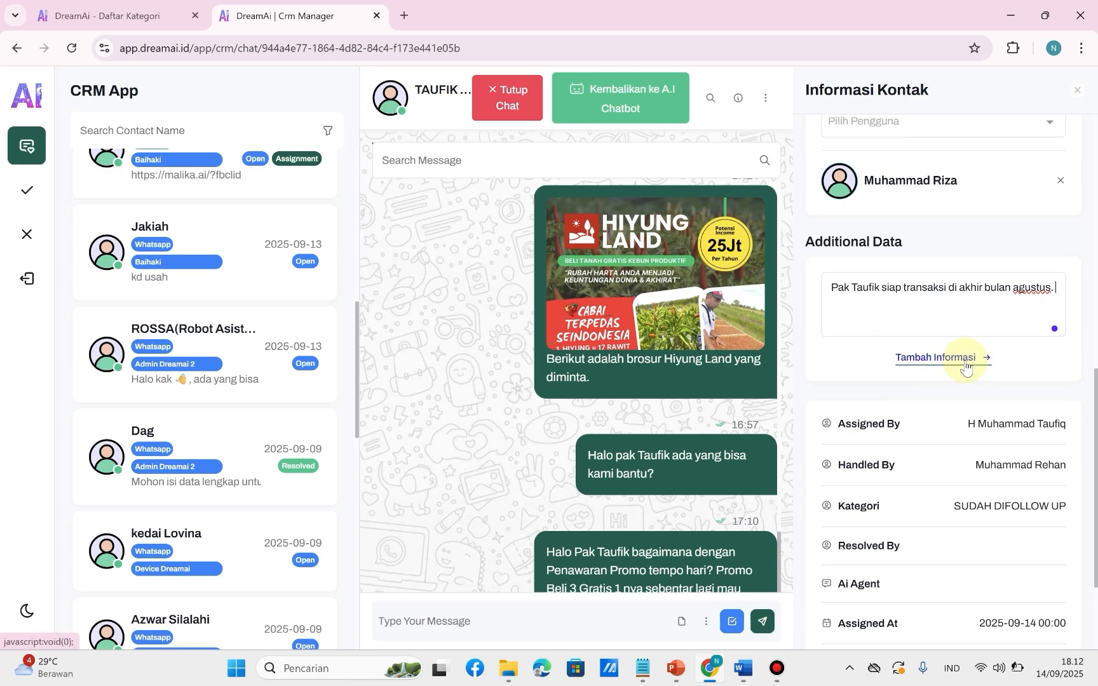
scroll(868, 462, "down", 2)
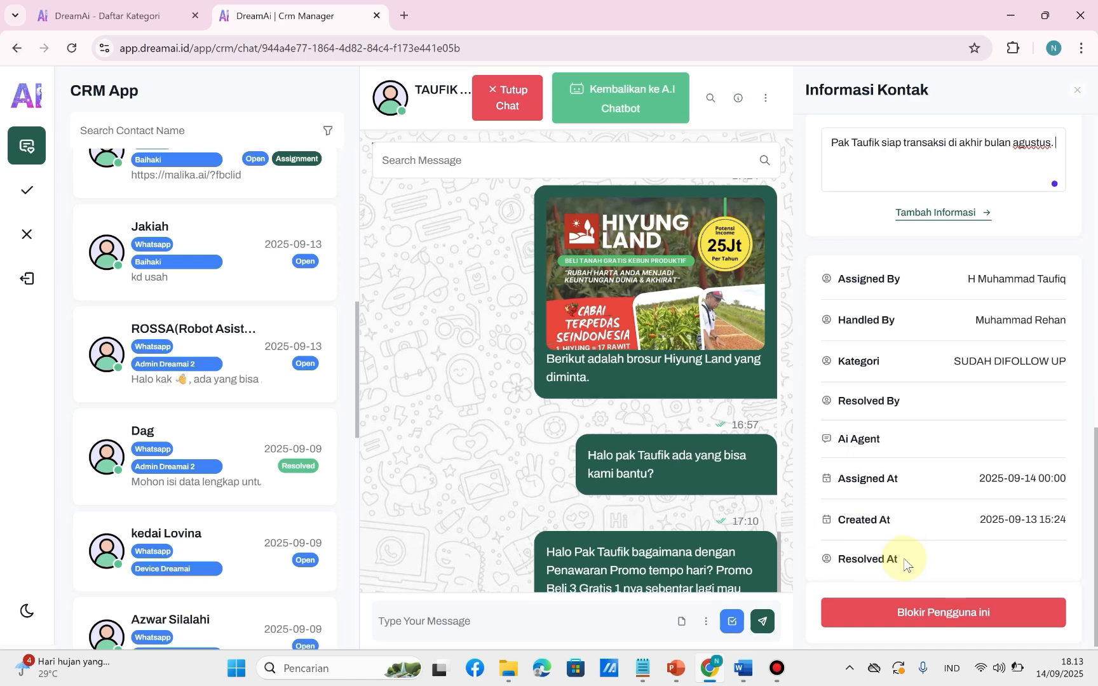
scroll(905, 562, "up", 4)
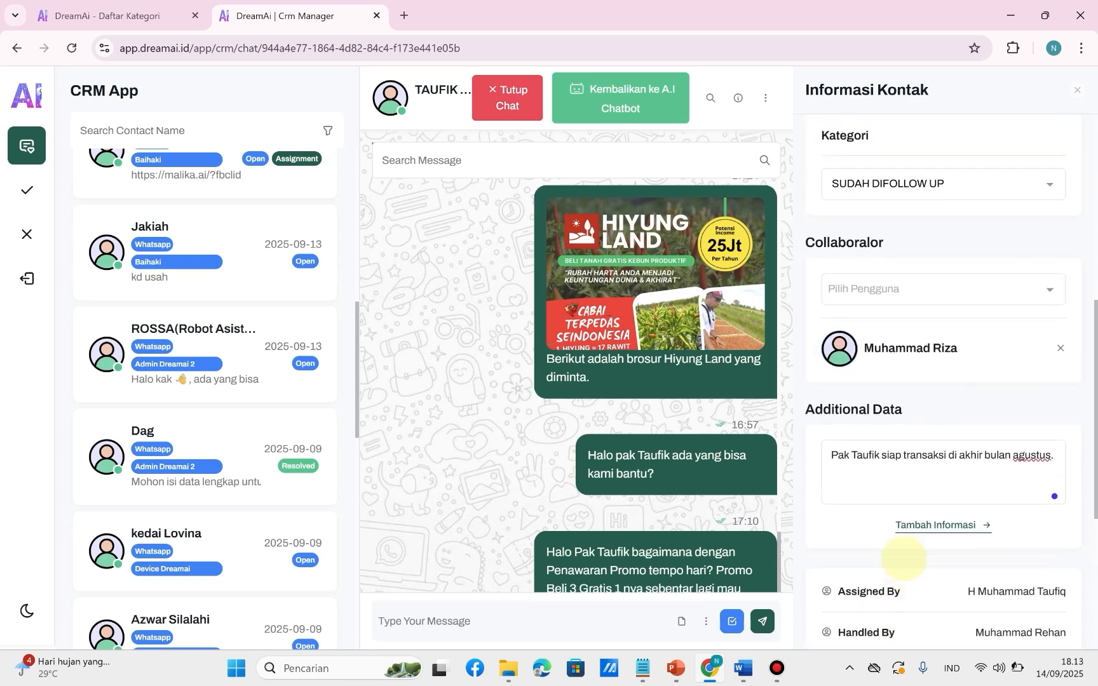
scroll(904, 558, "up", 1)
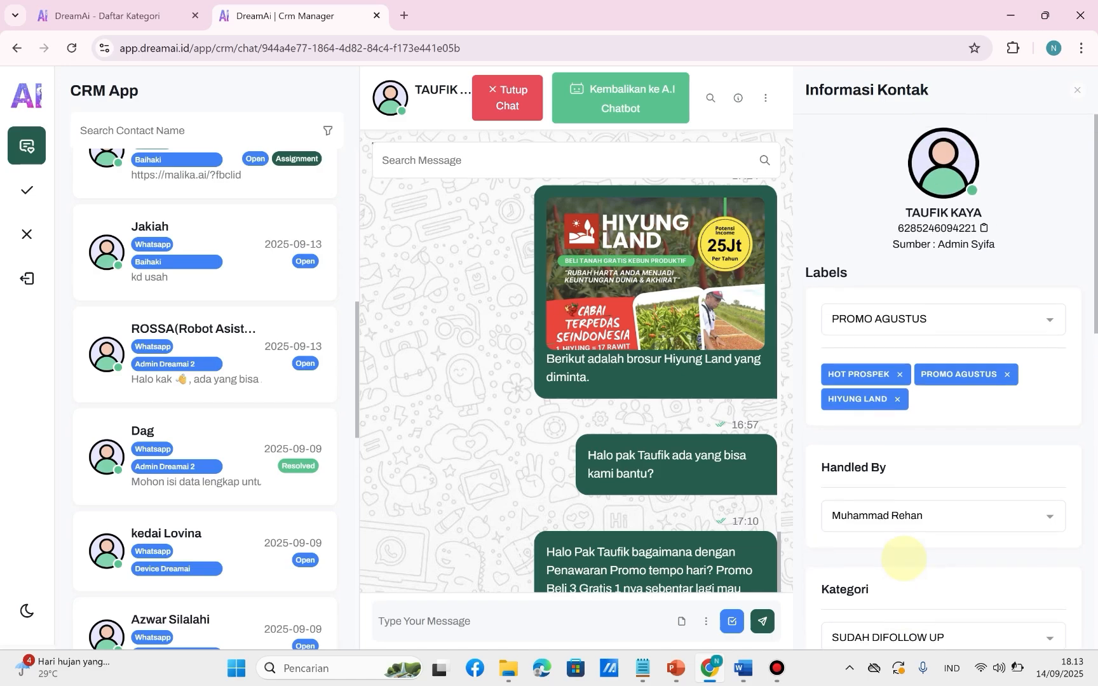
left_click(1074, 94)
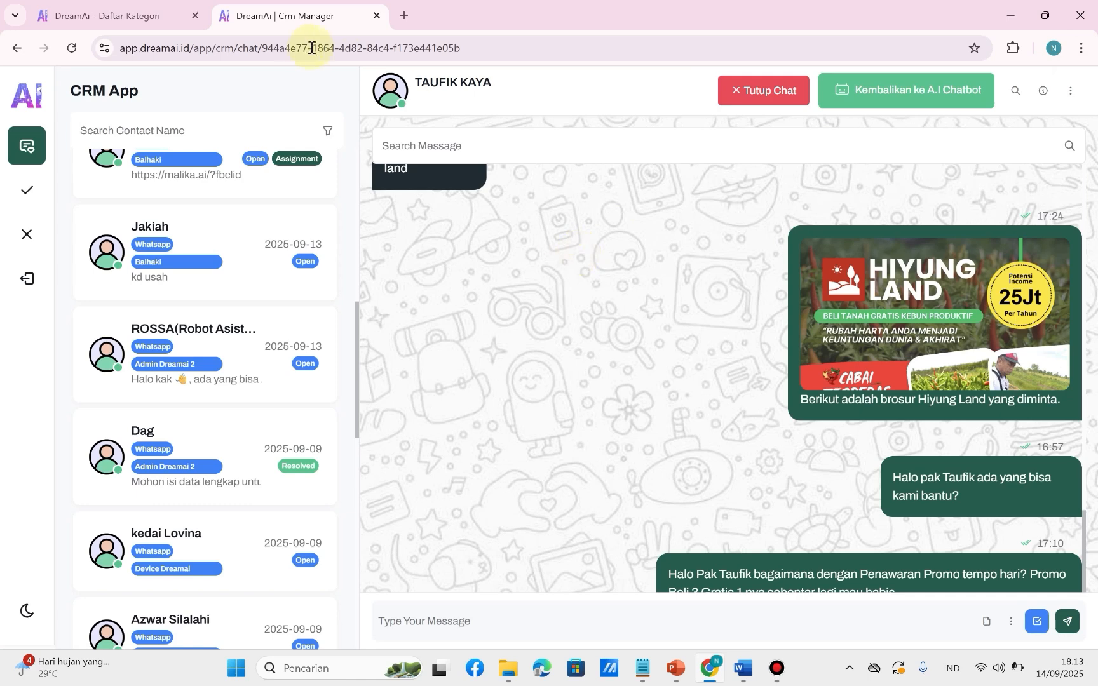
Open the contact list filter, check the start and end date calendars without setting dates, and keep Status at Semua.
left_click(326, 135)
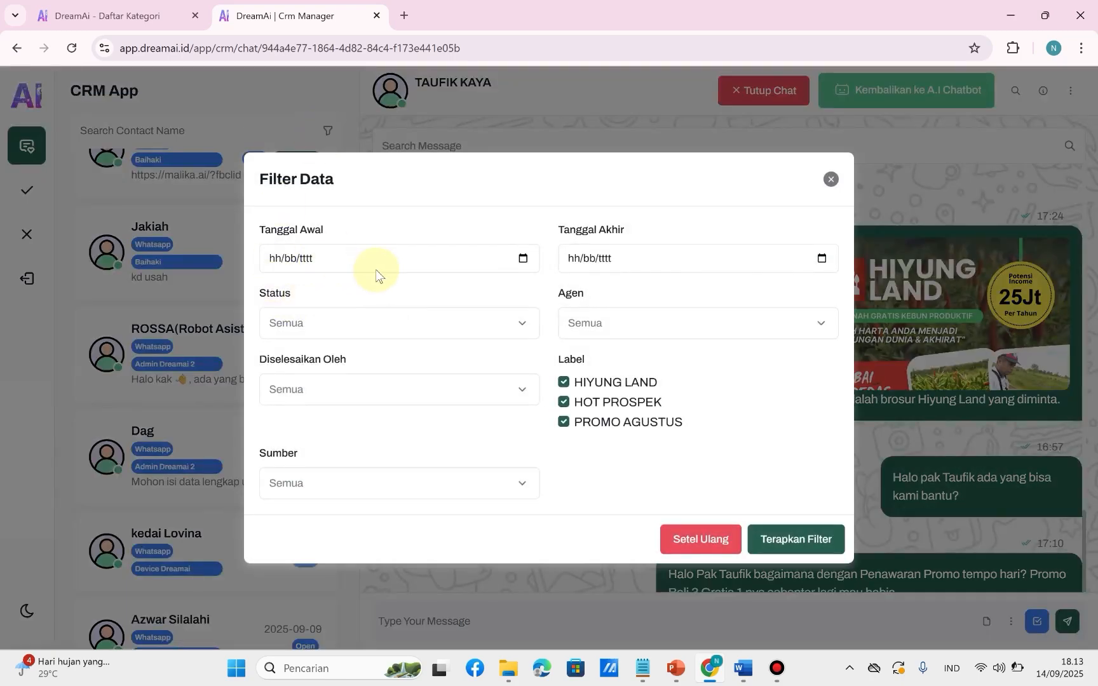
left_click(360, 260)
left_click(523, 259)
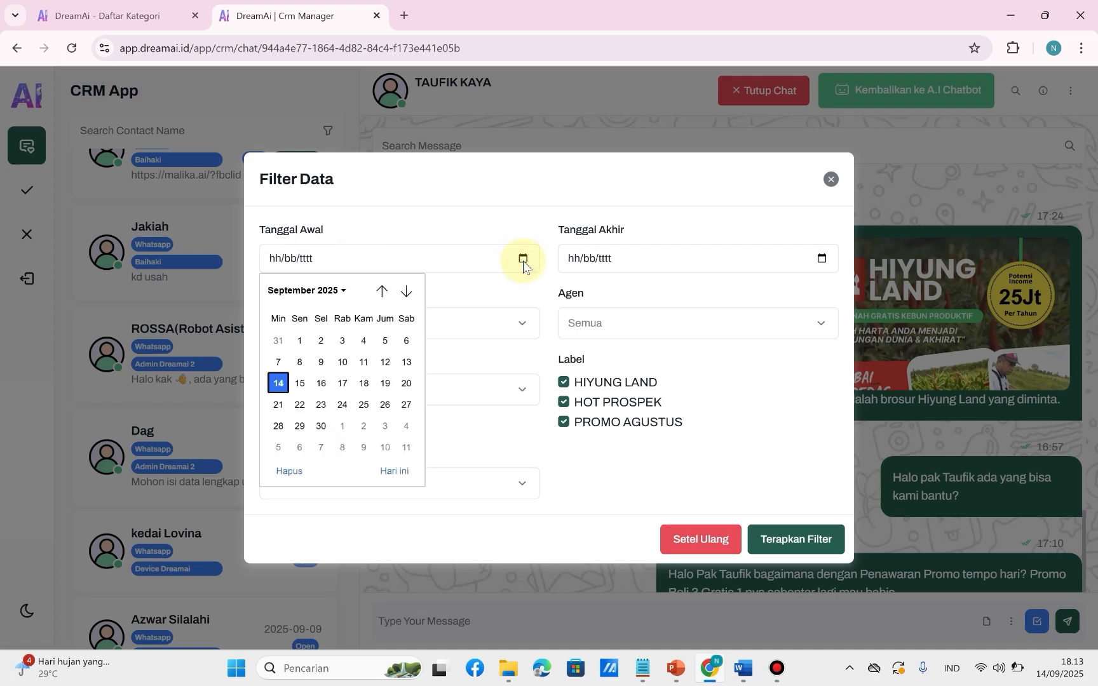
left_click(822, 259)
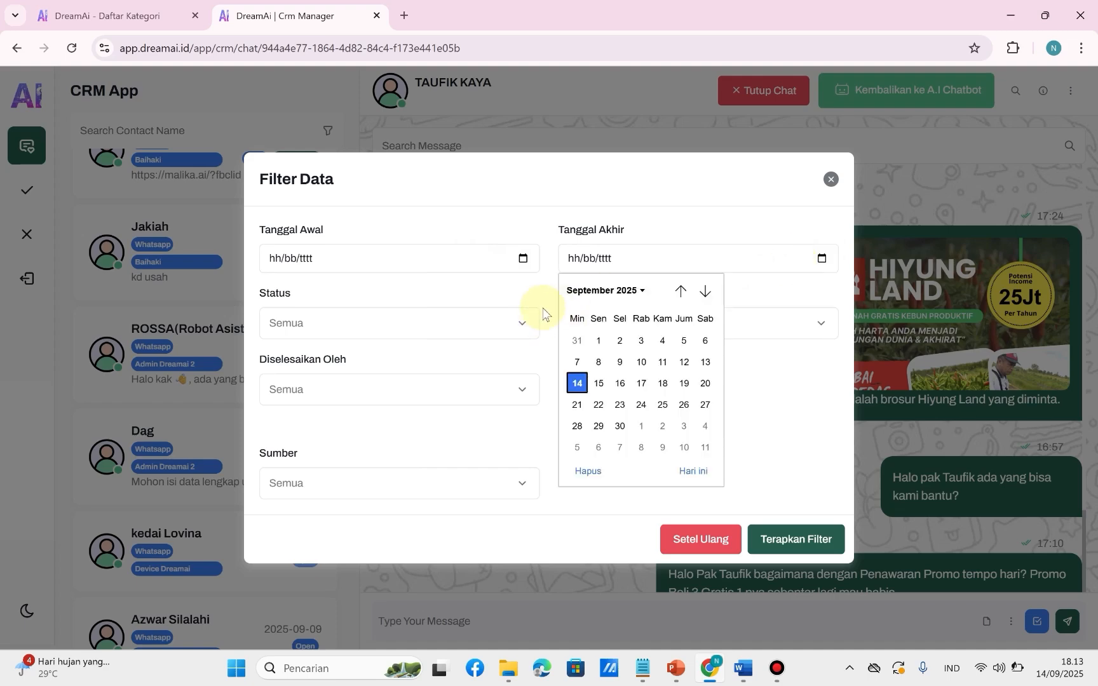
left_click(515, 328)
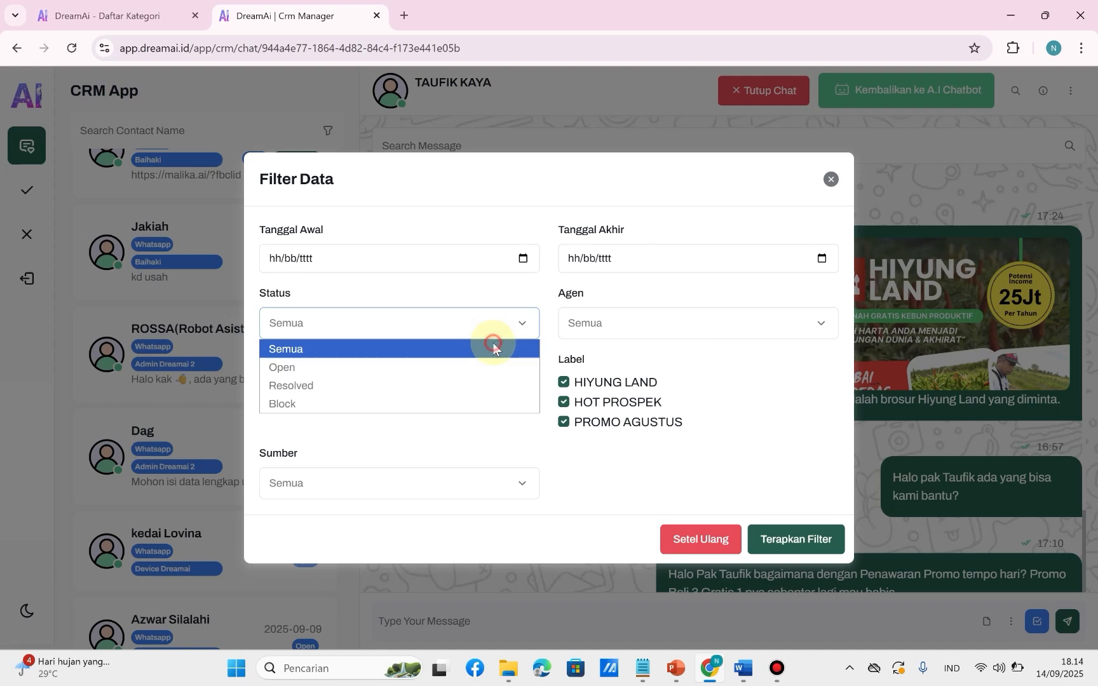
left_click(491, 347)
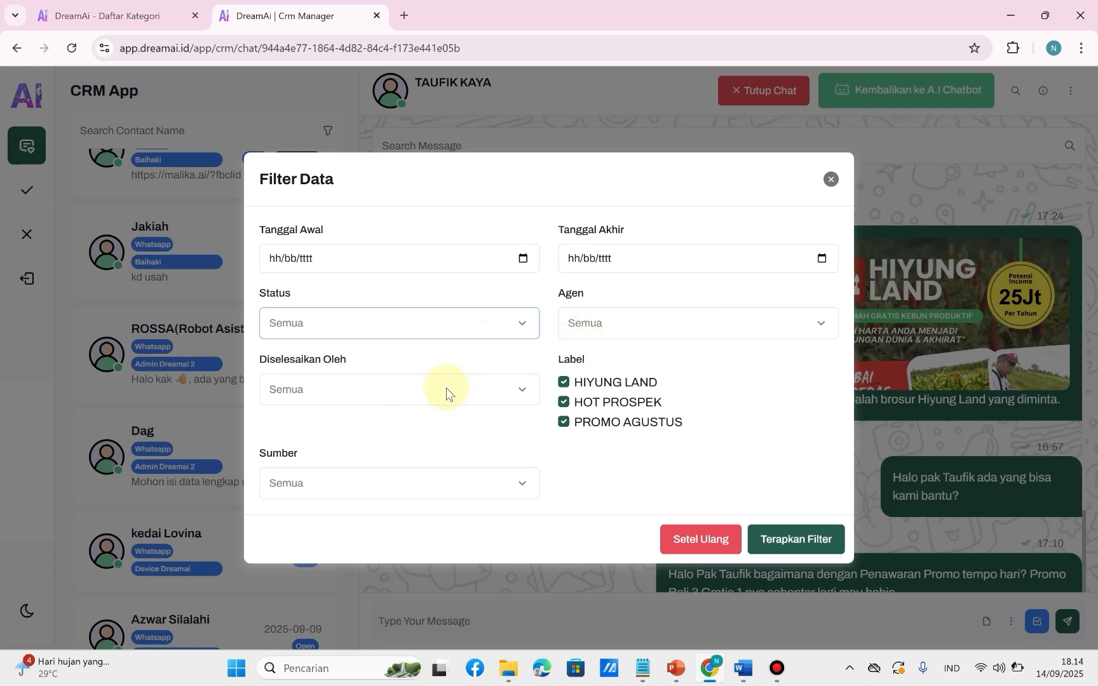
Keep Diselesaikan Oleh, Sumber and Agen at Semua and apply the filter with labels HIYUNG LAND, HOT PROSPEK and PROMO AGUSTUS checked.
left_click(521, 398)
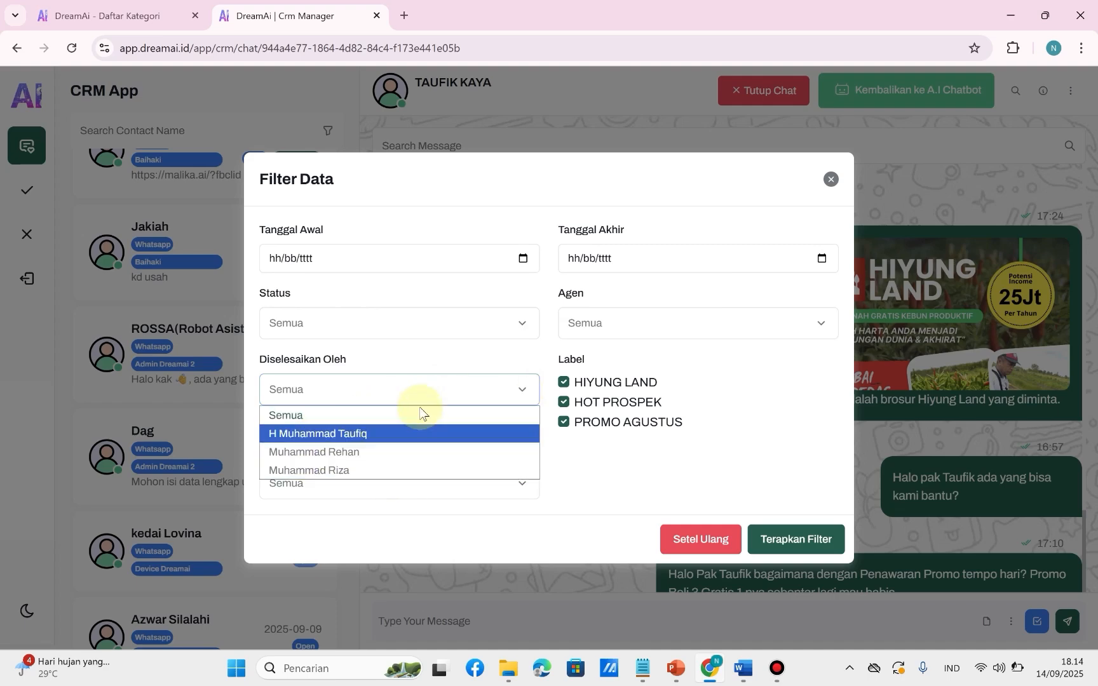
left_click(520, 398)
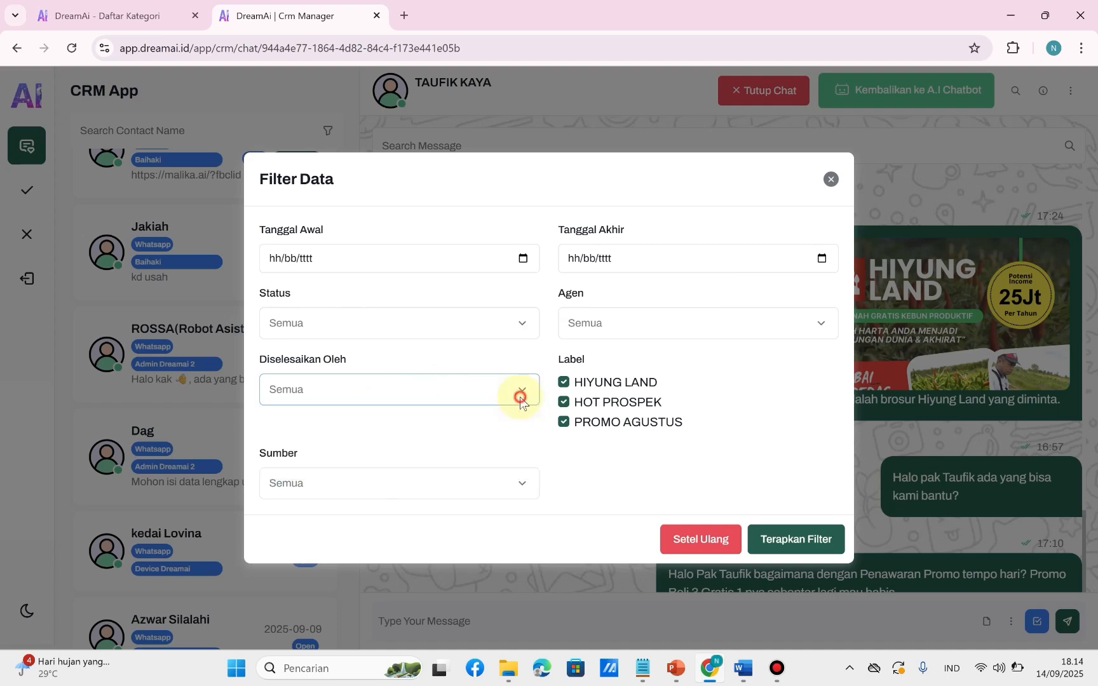
left_click(521, 487)
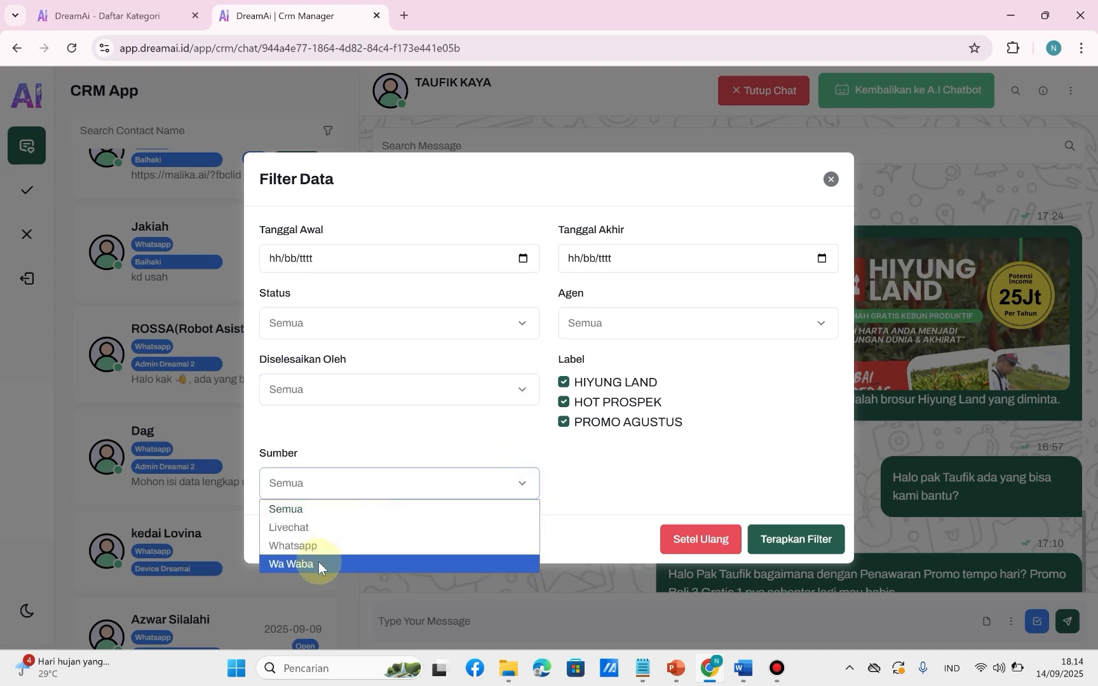
left_click(297, 512)
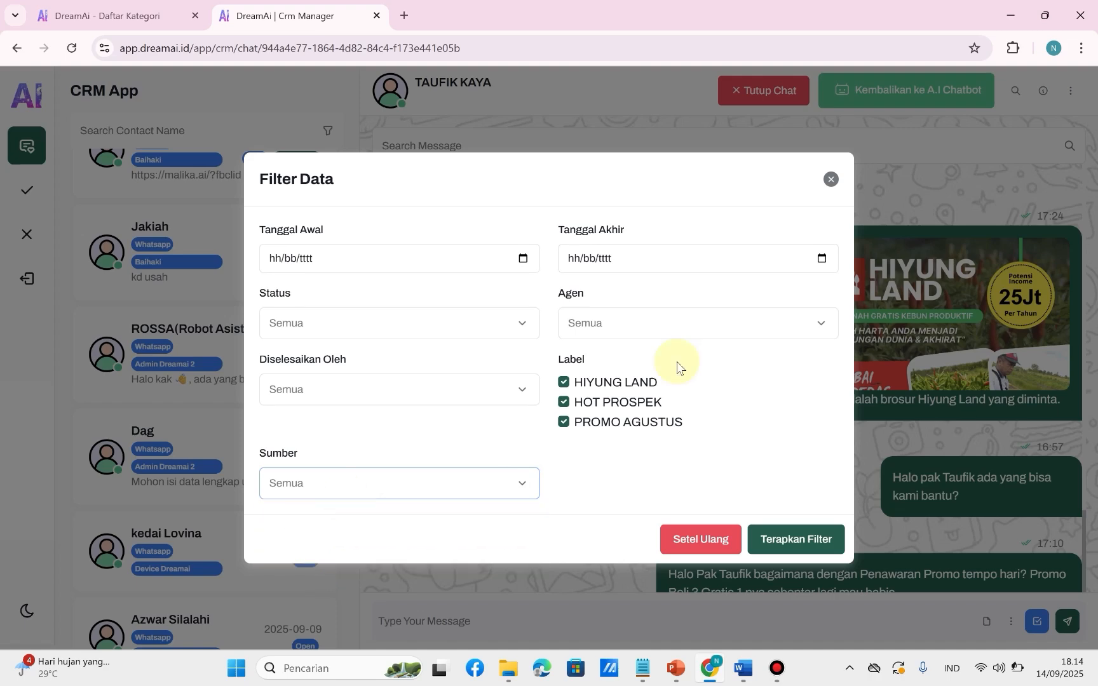
left_click(822, 326)
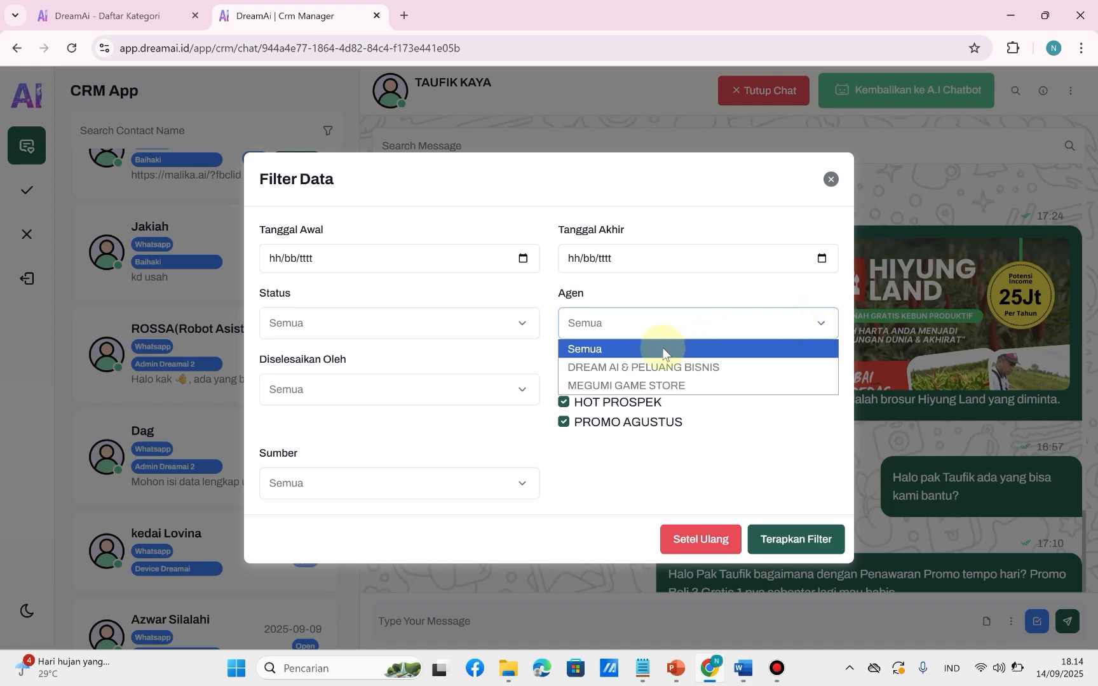
left_click(820, 325)
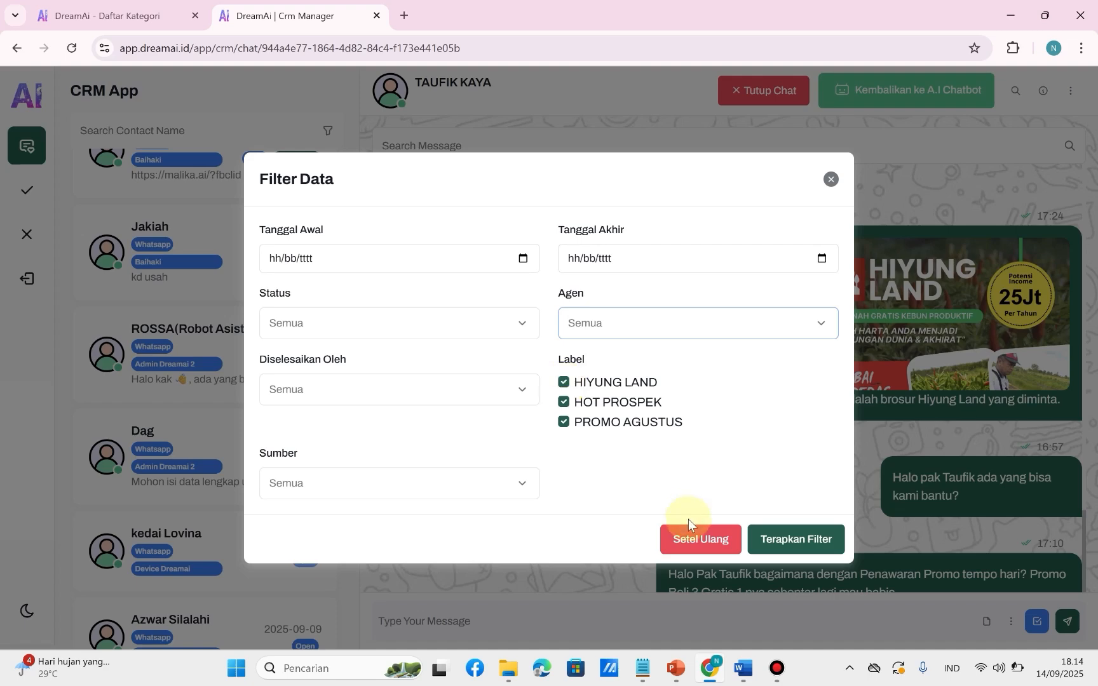
left_click(805, 541)
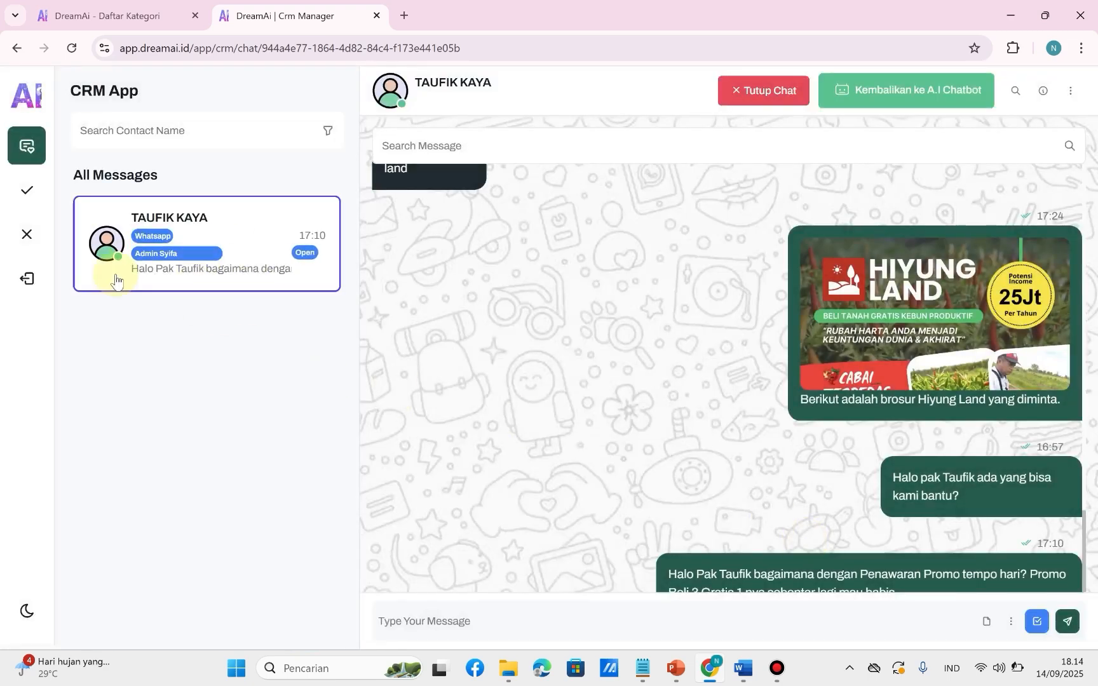
left_click(184, 385)
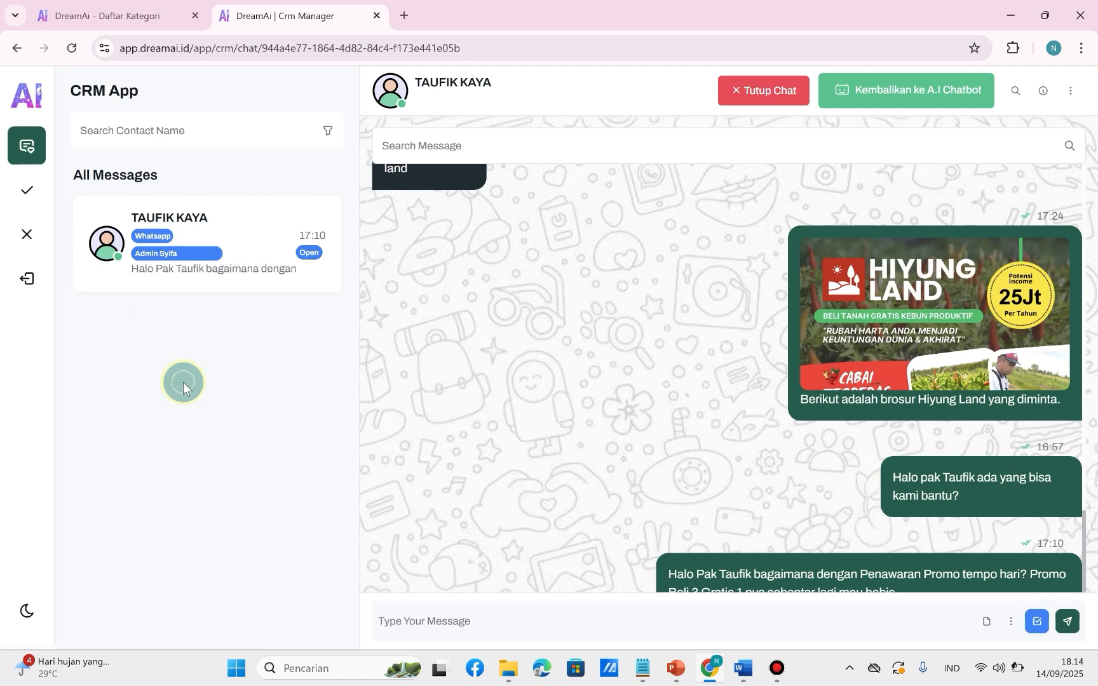
left_click(285, 243)
left_click(214, 243)
left_click(167, 284)
left_click(232, 253)
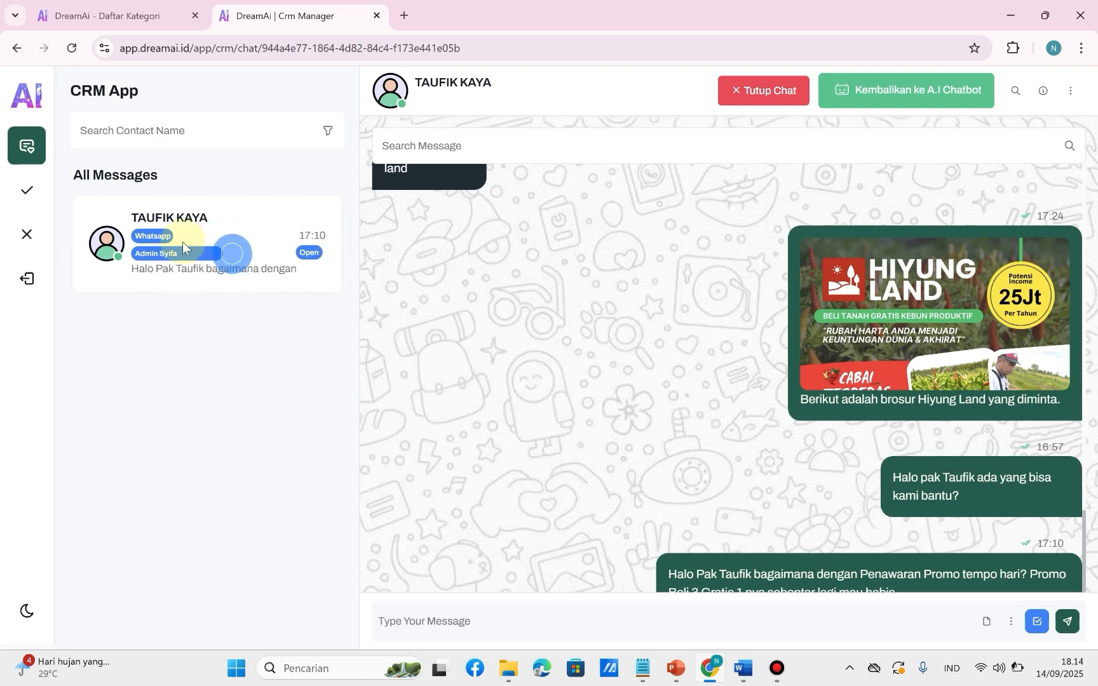
left_click(245, 258)
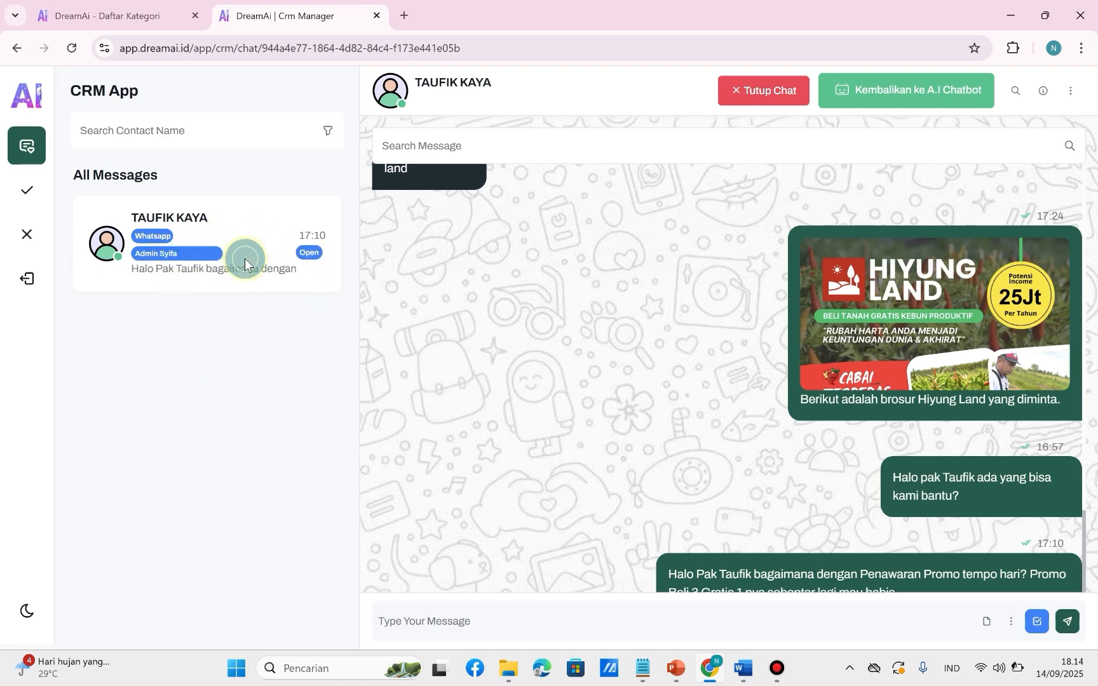